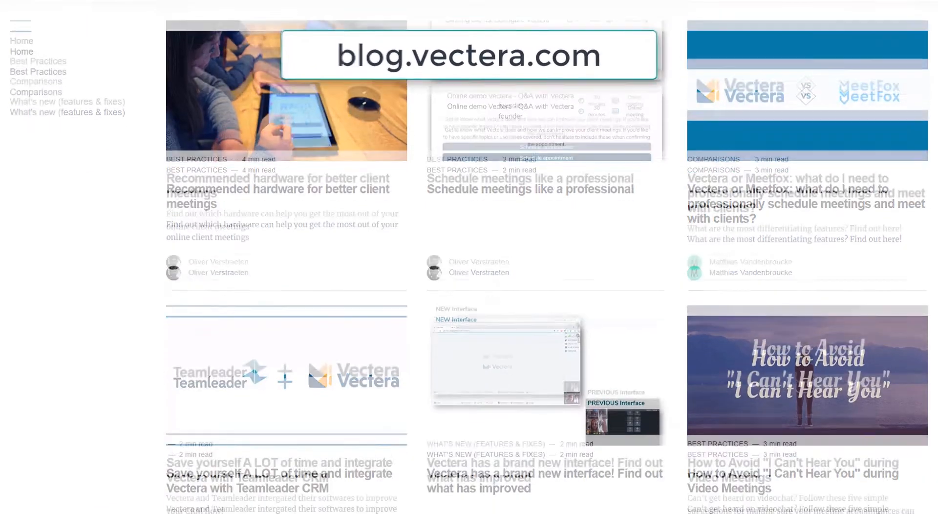
Scroll down through the uploaded videos on Vectera's YouTube channel
{"action": "scroll", "coordinate": [469, 257], "scroll_direction": "down", "scroll_amount": 15}
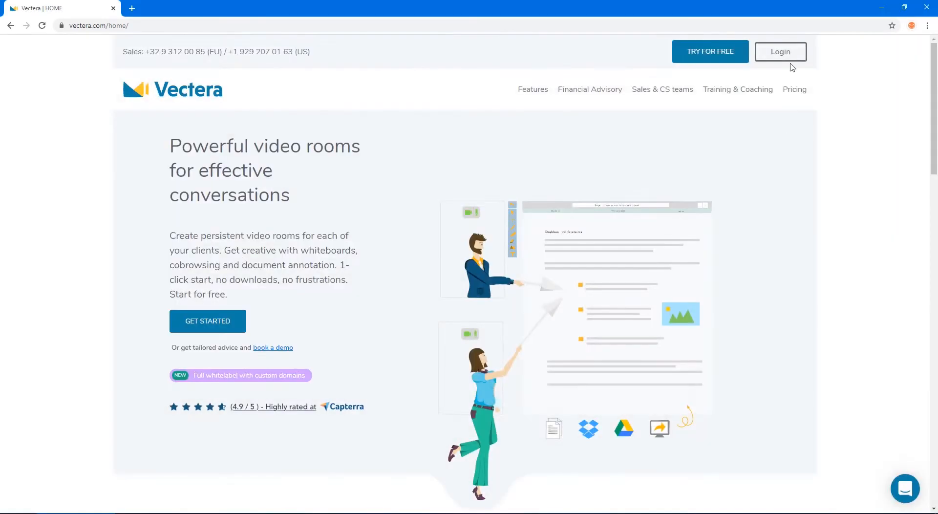
Sign in on the Vectera login page with the account e-mail and password
{"action": "left_click", "coordinate": [790, 60]}
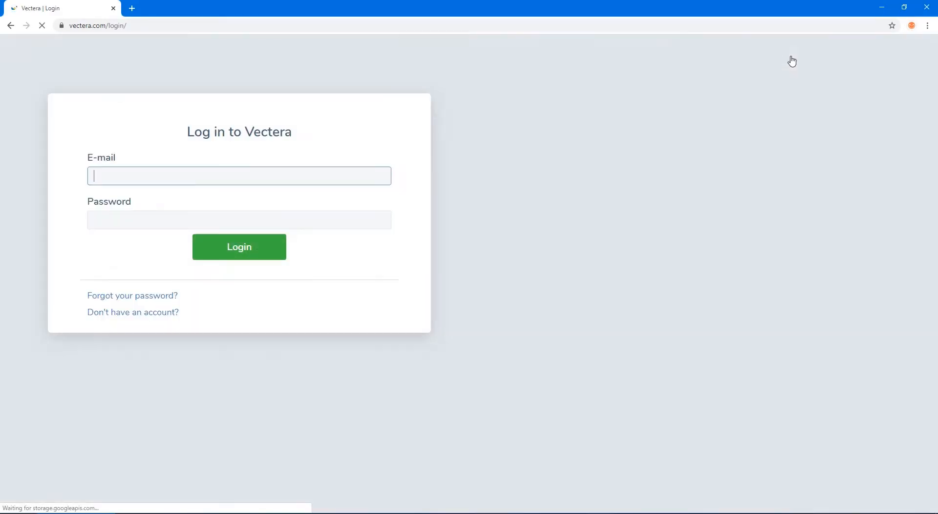
{"action": "key", "text": "Tab"}
{"action": "type", "text": "**********"}
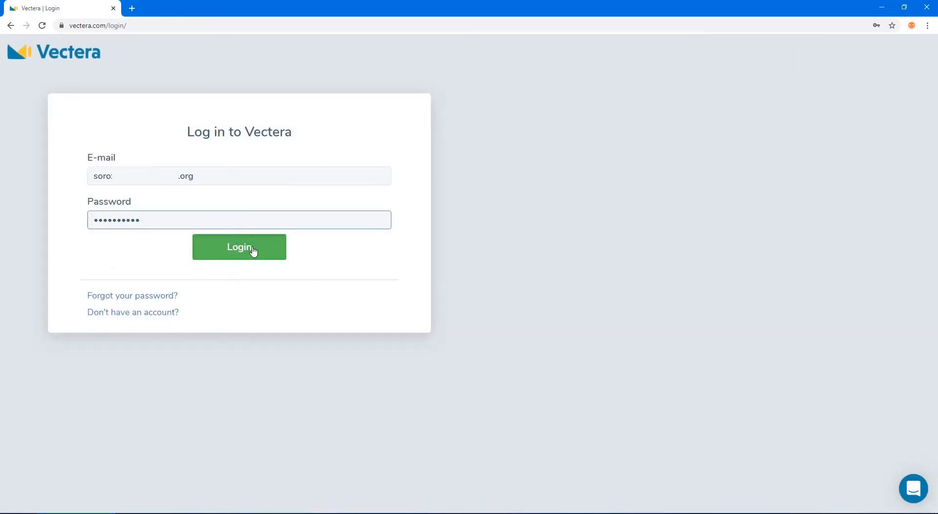
{"action": "left_click", "coordinate": [251, 248]}
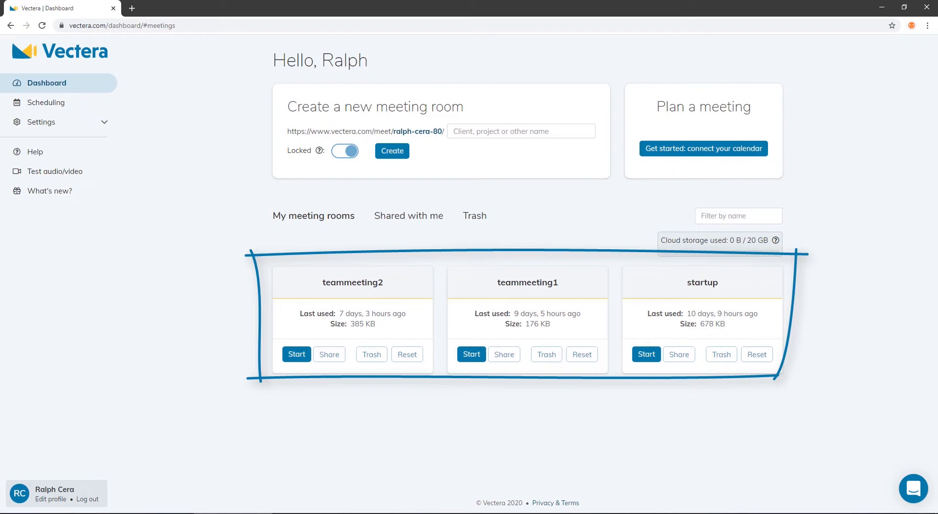
Browse the Scheduling, Team members, Team settings and Subscription pages
{"action": "left_click", "coordinate": [49, 122]}
{"action": "left_click", "coordinate": [46, 103]}
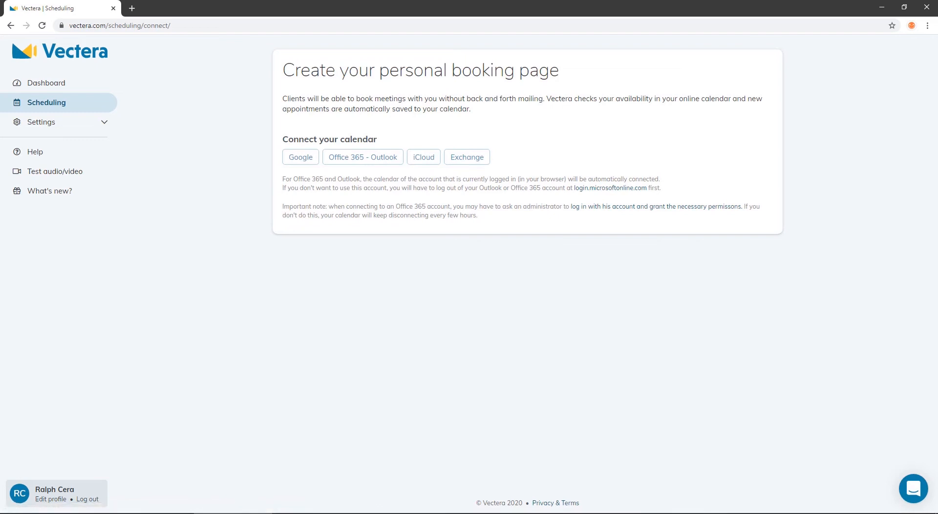
{"action": "left_click", "coordinate": [49, 122]}
{"action": "left_click", "coordinate": [69, 178]}
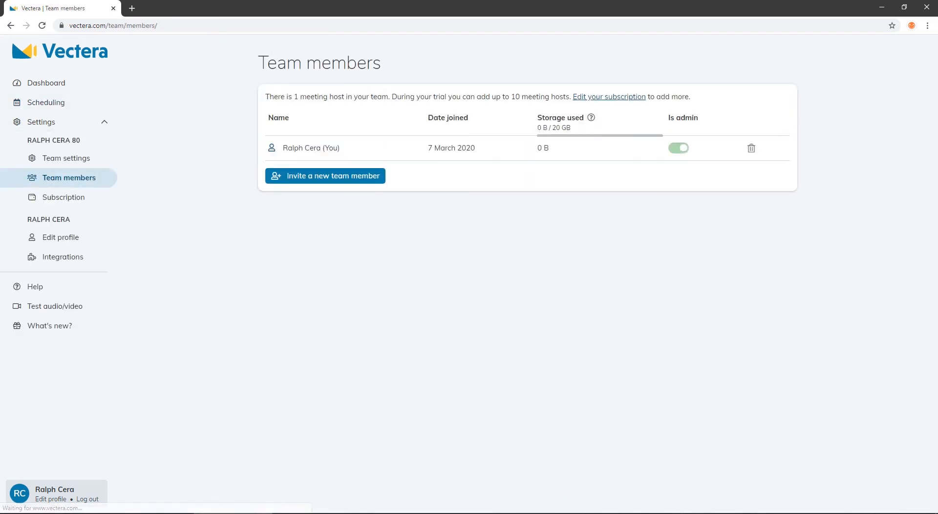
{"action": "left_click", "coordinate": [67, 158]}
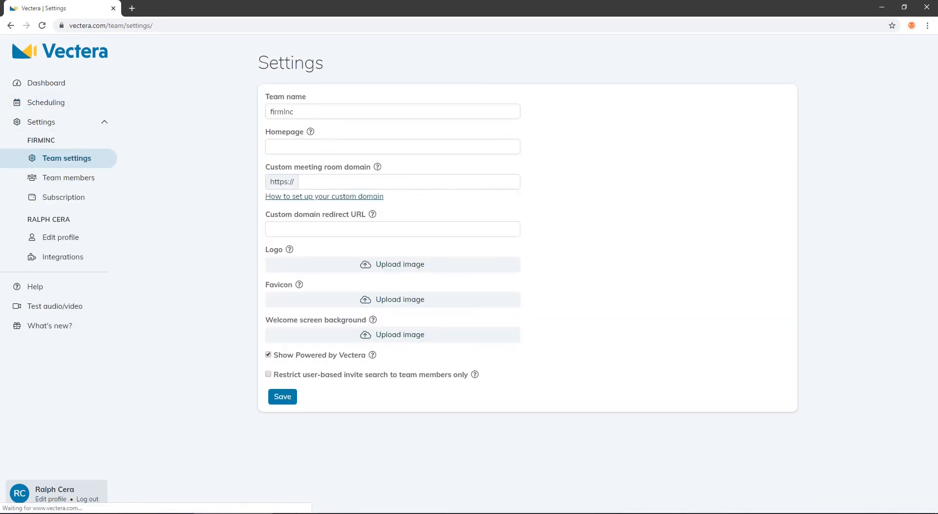
{"action": "left_click", "coordinate": [63, 197]}
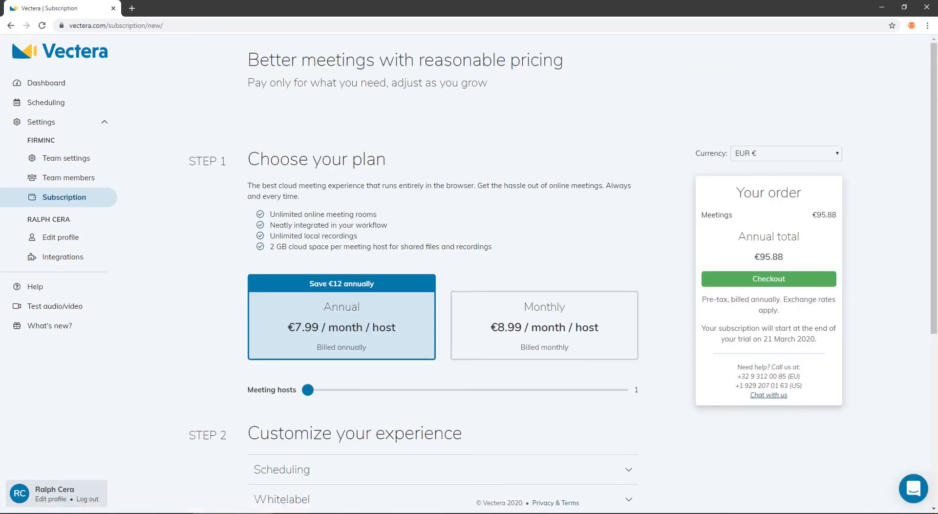
View Edit profile, Integrations and the help centre, then start the audio/video device test
{"action": "left_click", "coordinate": [61, 237]}
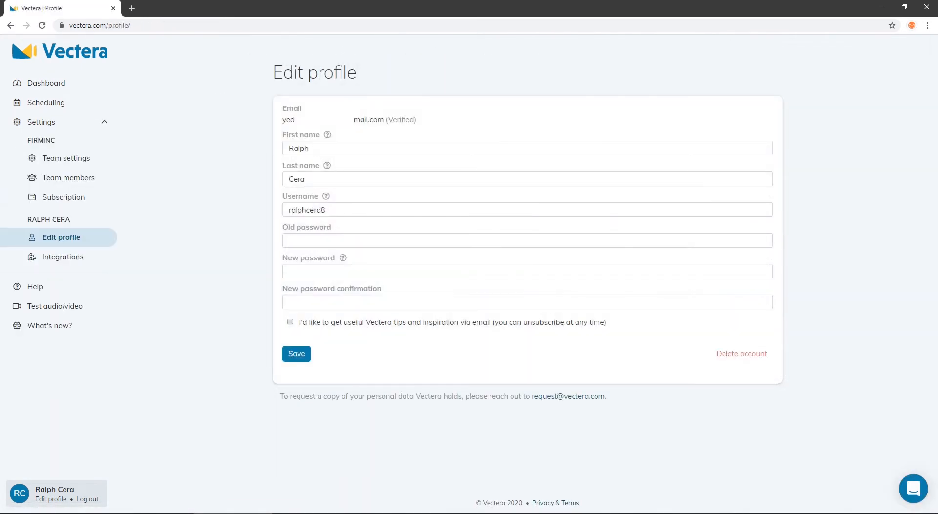
{"action": "left_click", "coordinate": [63, 257]}
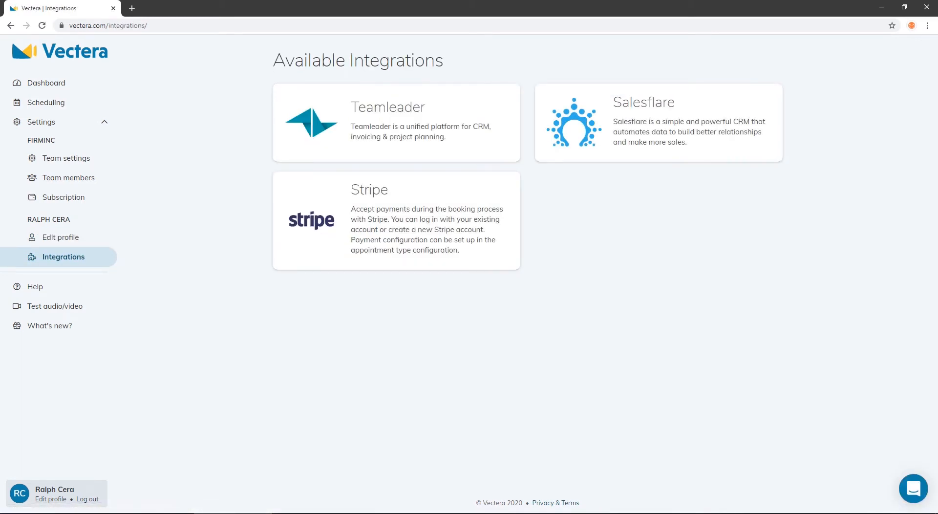
{"action": "left_click", "coordinate": [35, 286]}
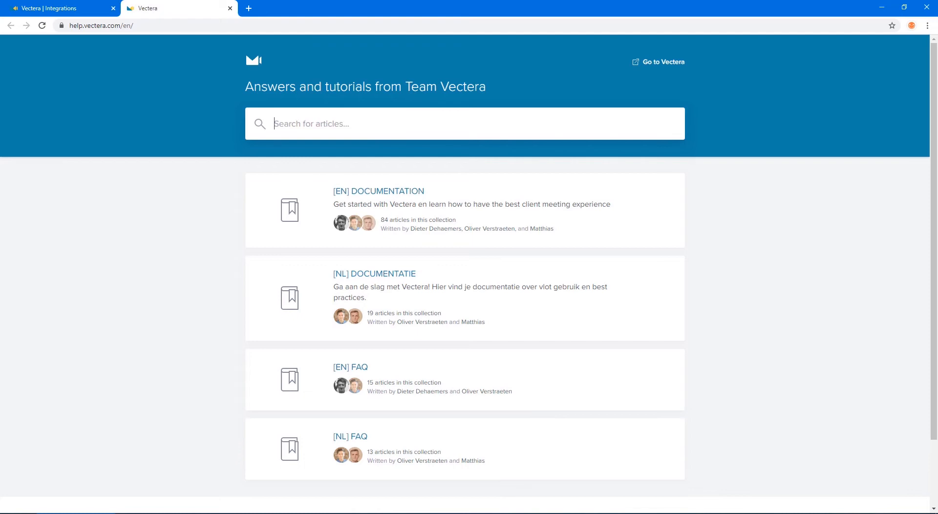
{"action": "key", "text": "ctrl+w"}
{"action": "left_click", "coordinate": [901, 481]}
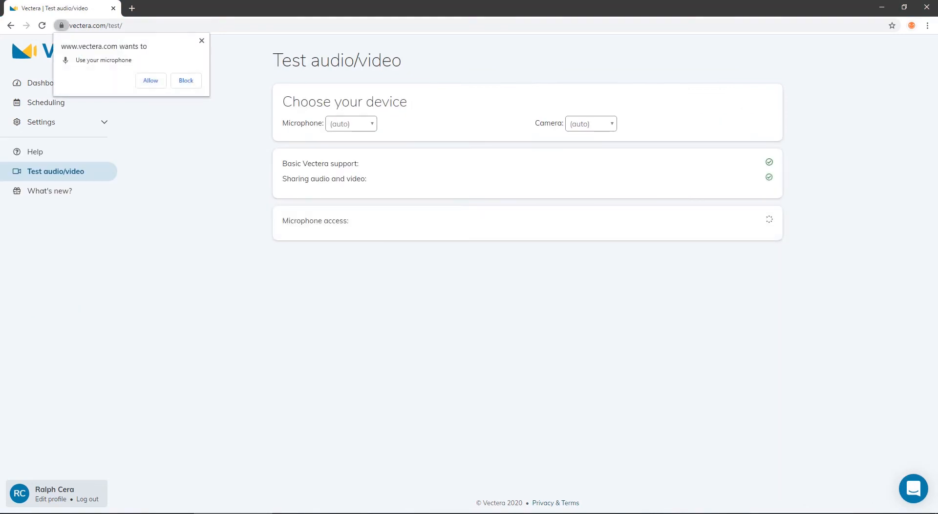
Allow microphone access for the device test and view the What's new release notes
{"action": "left_click", "coordinate": [149, 81]}
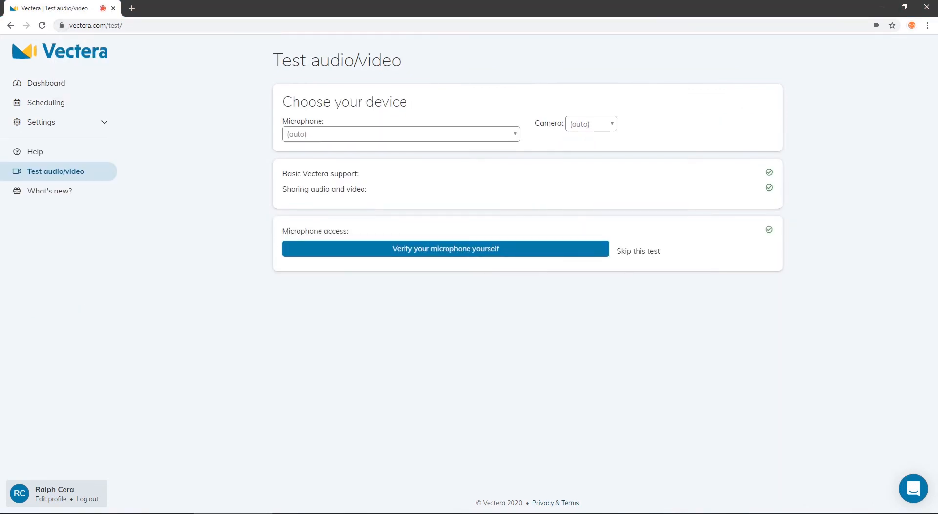
{"action": "left_click", "coordinate": [49, 190]}
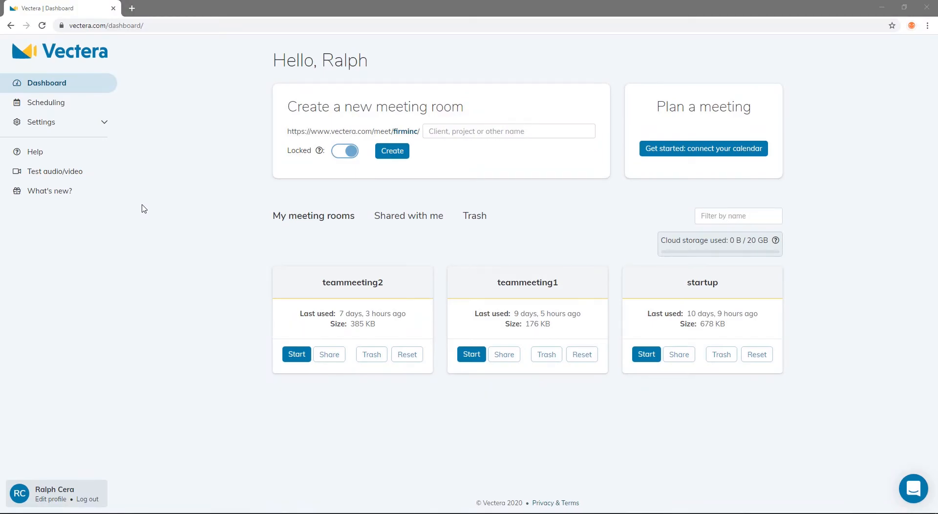
Create a new room named 'meetingroom' with Locked left on
{"action": "left_click", "coordinate": [458, 131]}
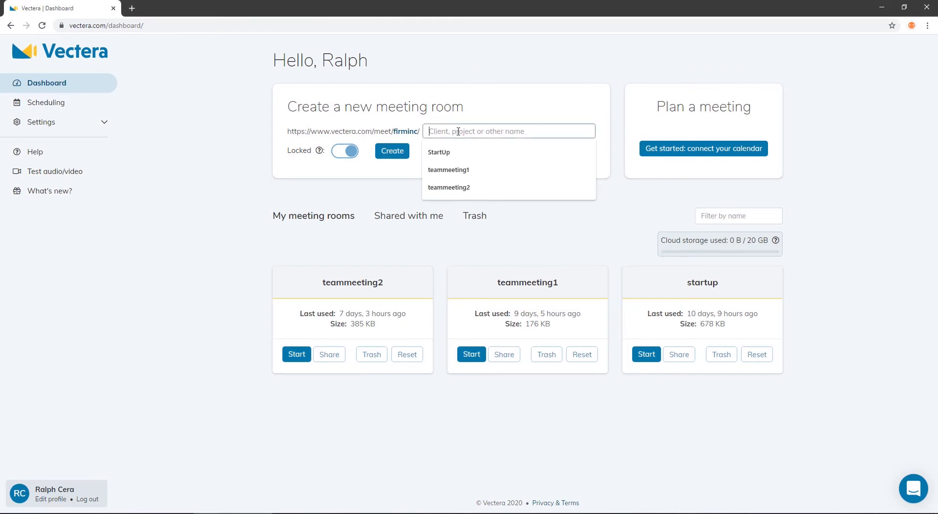
{"action": "type", "text": "meetingroom"}
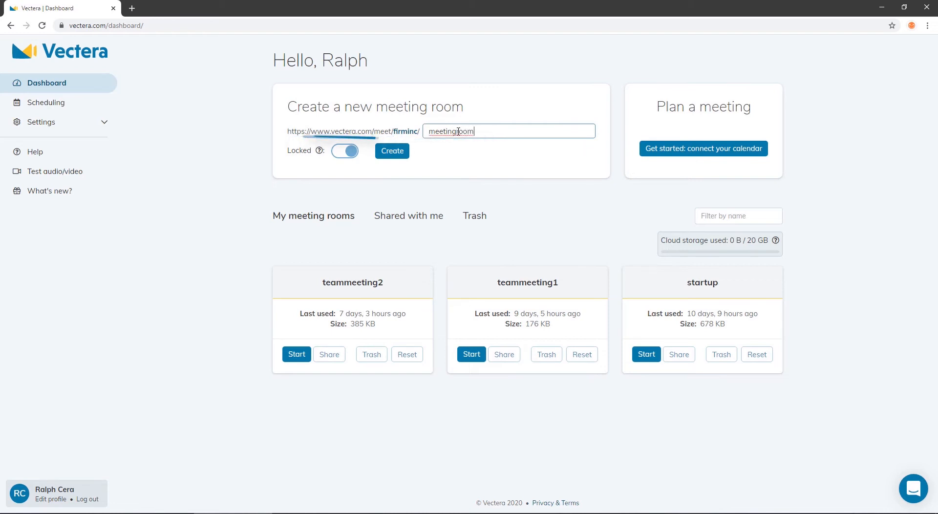
{"action": "left_click", "coordinate": [392, 151]}
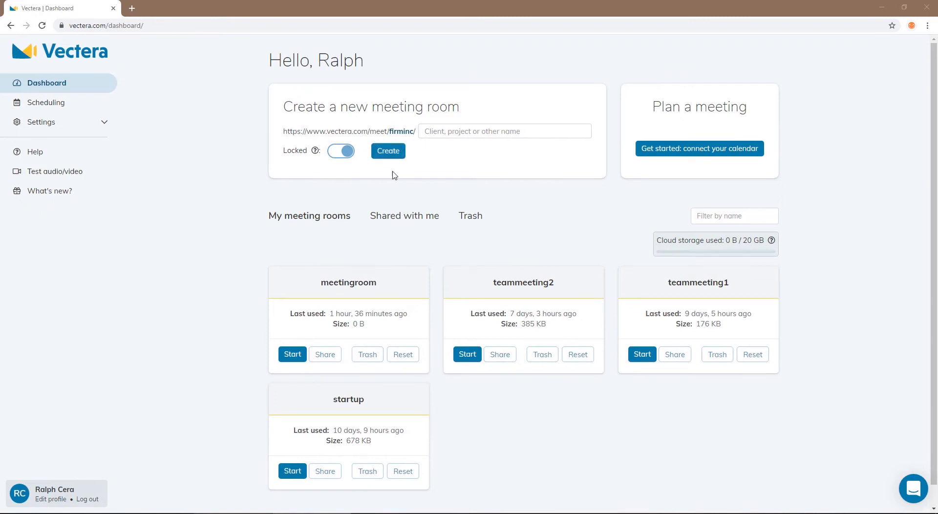
{"action": "left_click", "coordinate": [104, 100]}
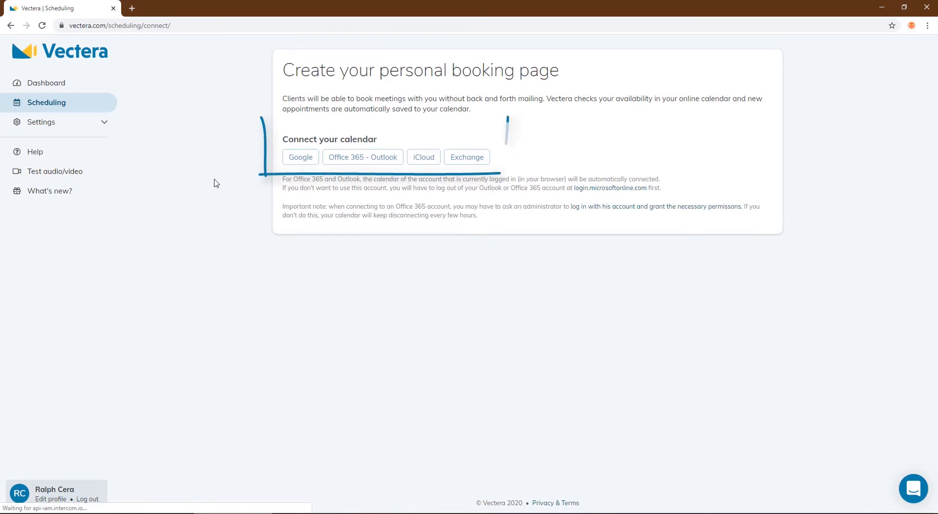
{"action": "left_click", "coordinate": [102, 84]}
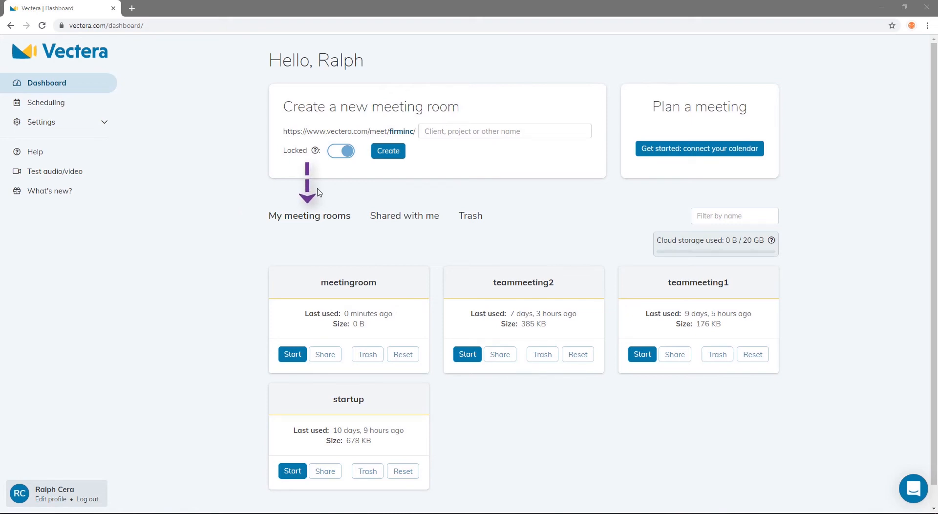
{"action": "left_click", "coordinate": [393, 216]}
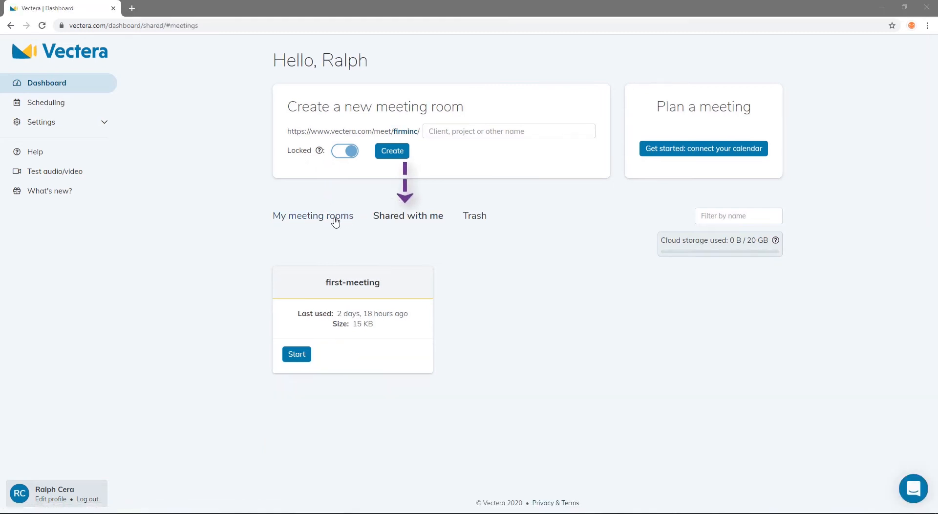
{"action": "left_click", "coordinate": [332, 217]}
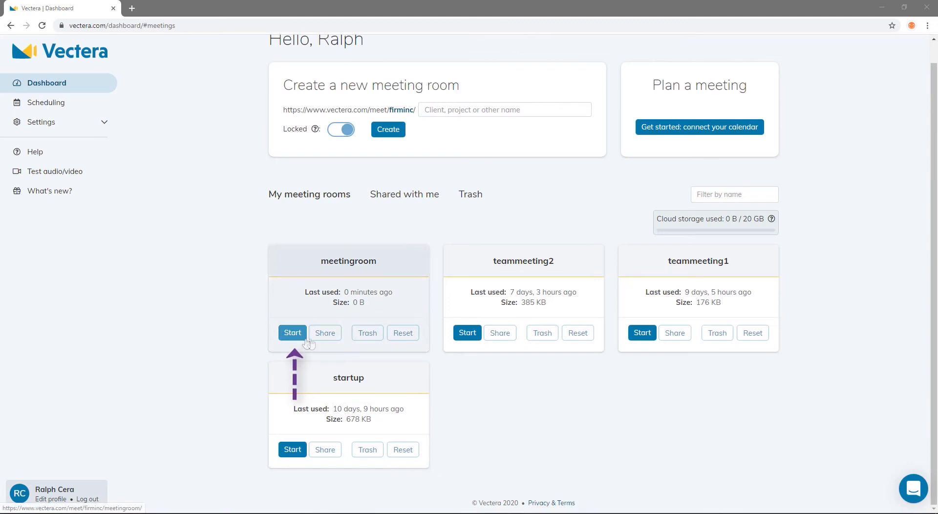
Copy meetingroom's public link from its Share settings, then close the room tab
{"action": "left_click", "coordinate": [327, 336]}
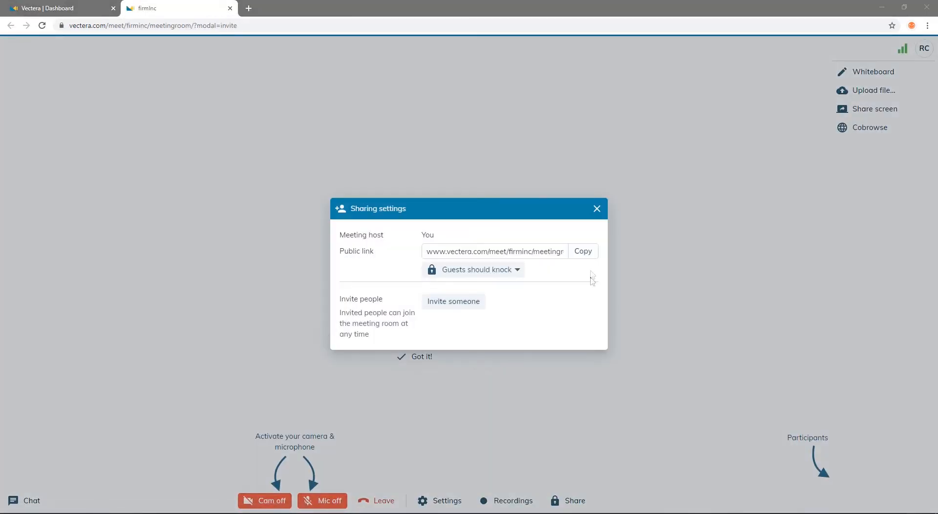
{"action": "left_click", "coordinate": [591, 253]}
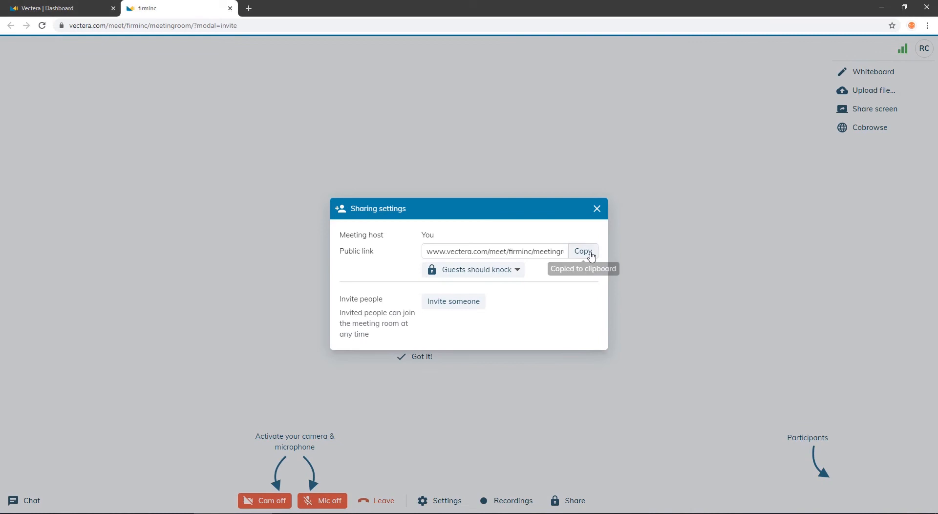
{"action": "key", "text": "ctrl+w"}
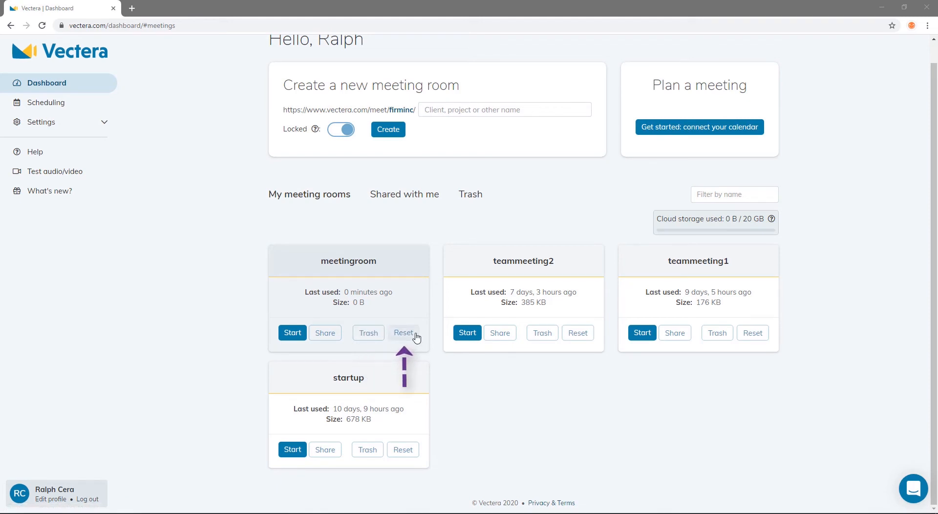
Trash meetingroom, restore it from the trash, and filter the rooms by 'mee'
{"action": "left_click", "coordinate": [368, 334]}
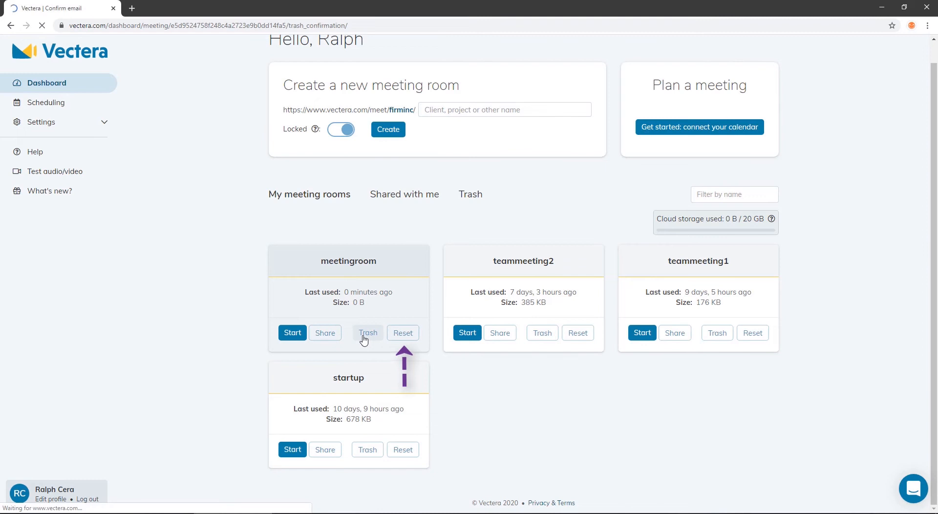
{"action": "left_click", "coordinate": [578, 192]}
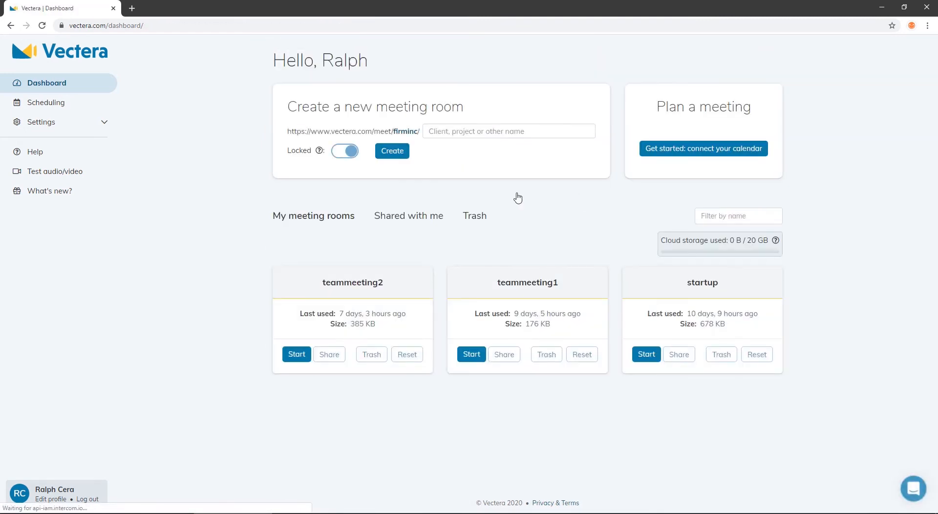
{"action": "left_click", "coordinate": [475, 218]}
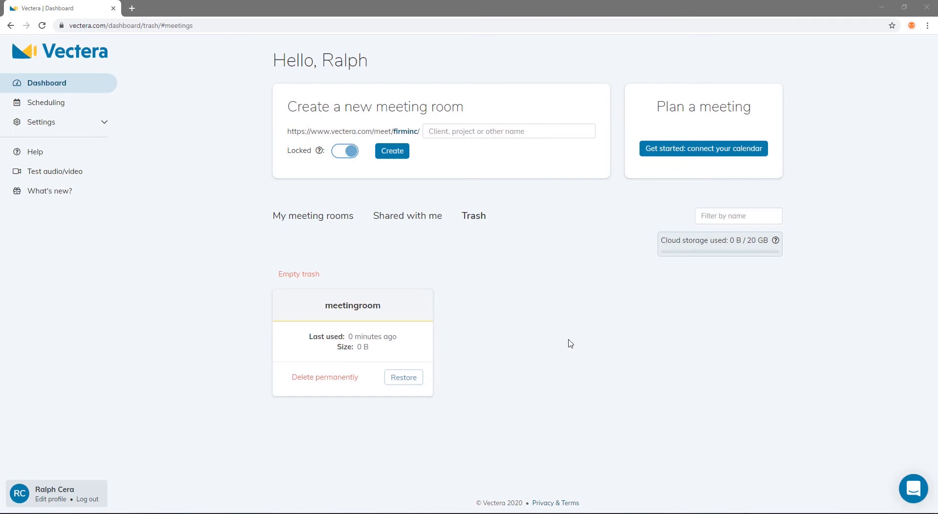
{"action": "left_click", "coordinate": [420, 380]}
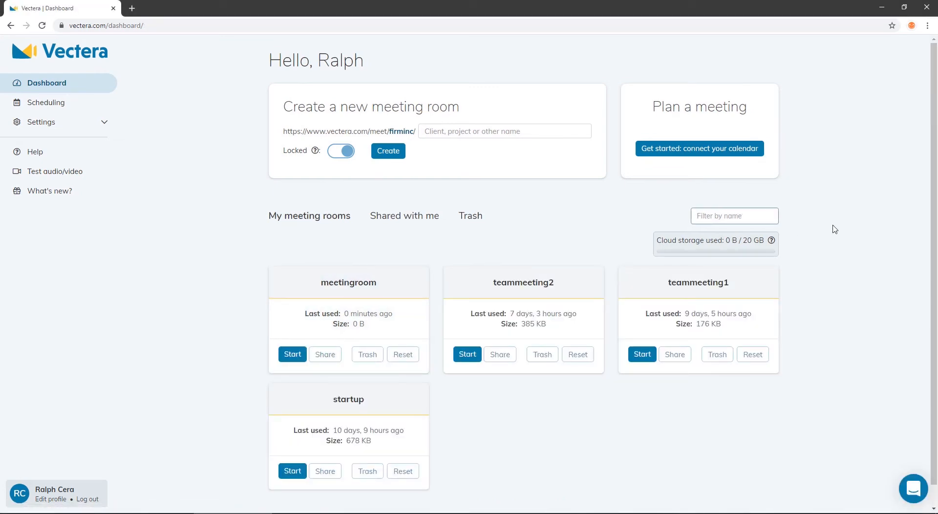
{"action": "type", "text": "meeting"}
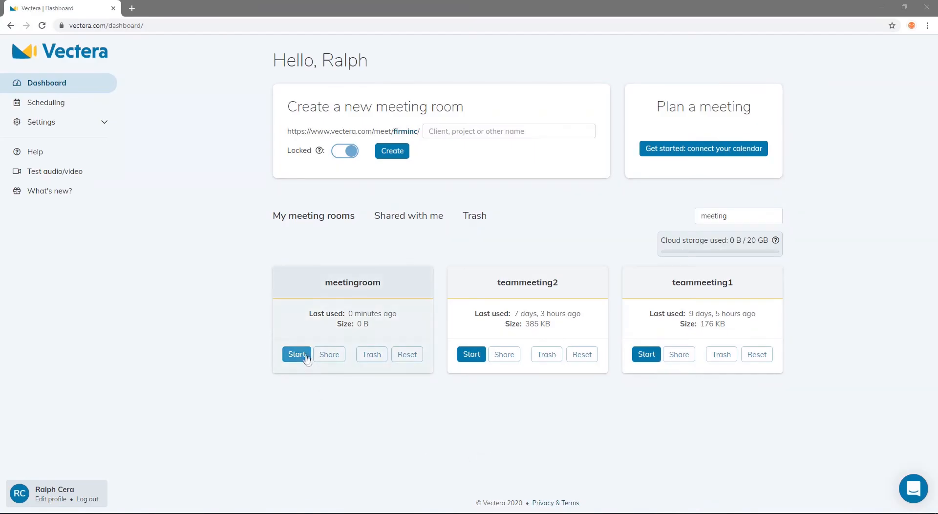
Start meetingroom, choose the audio option, test the microphone and join with the camera off
{"action": "left_click", "coordinate": [296, 354]}
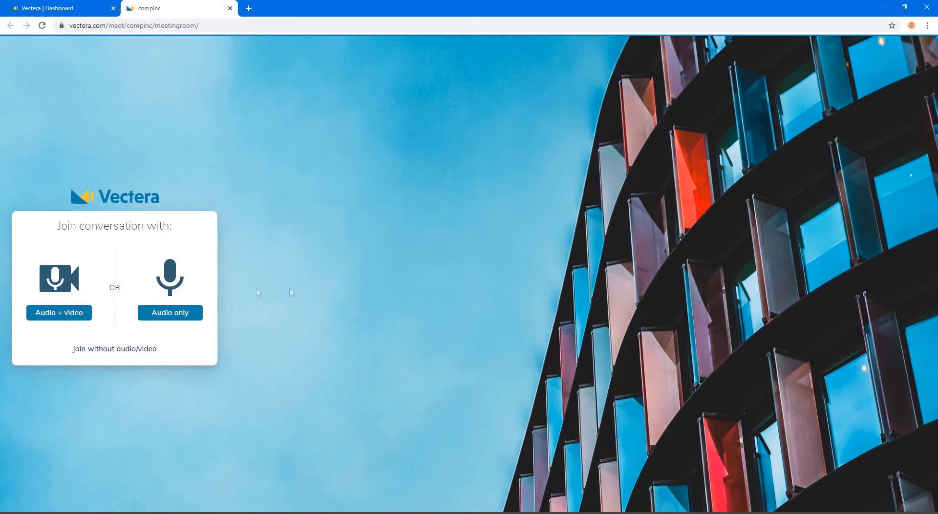
{"action": "left_click", "coordinate": [169, 312]}
{"action": "left_click", "coordinate": [160, 290]}
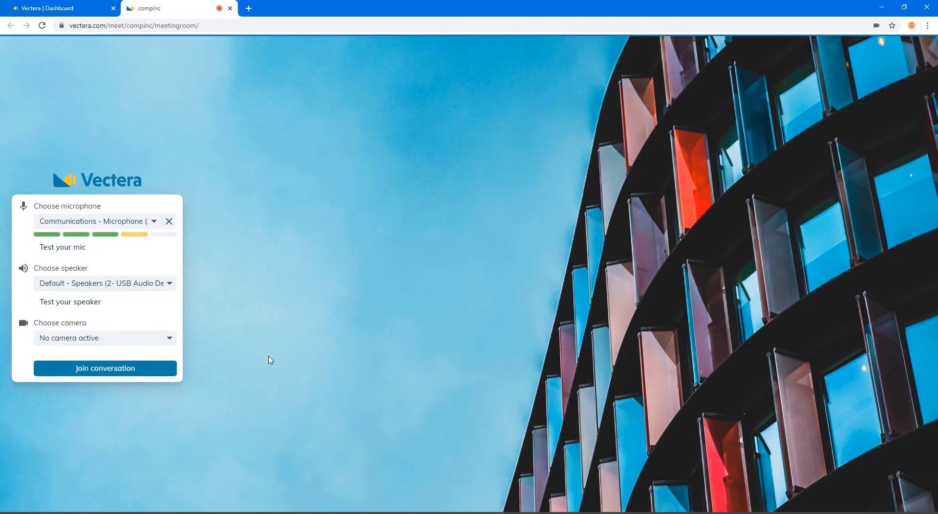
{"action": "left_click", "coordinate": [161, 373]}
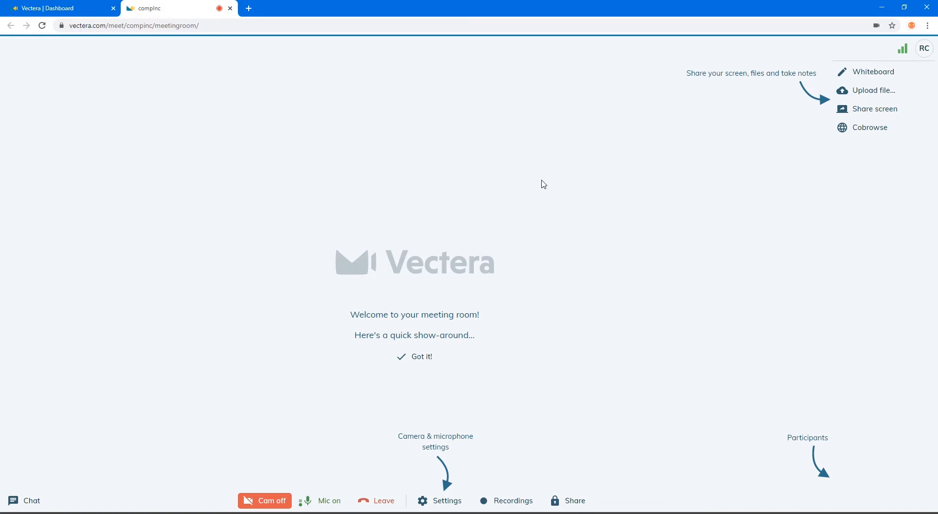
Send 'Hi' in the meeting chat, close the chat, and open the meeting settings
{"action": "left_click", "coordinate": [26, 500]}
{"action": "left_click", "coordinate": [89, 481]}
{"action": "type", "text": "Hi"}
{"action": "key", "text": "Return"}
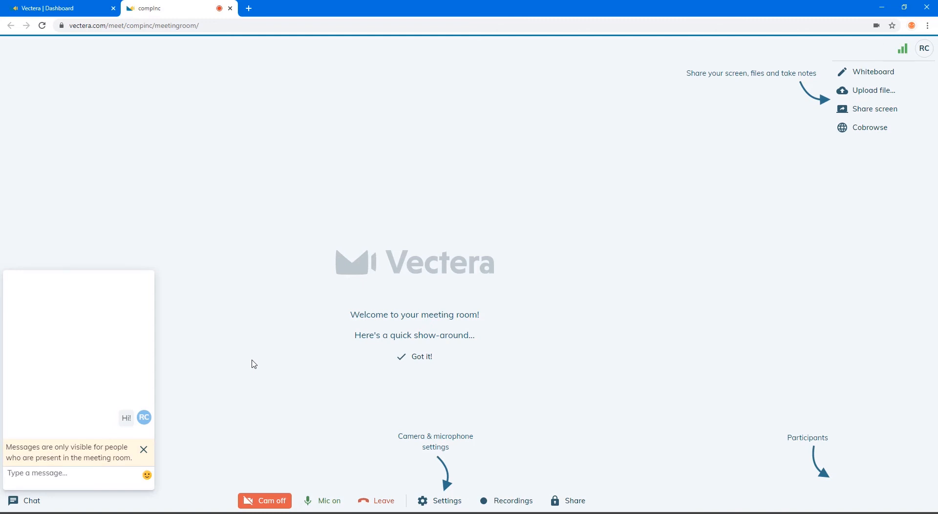
{"action": "left_click", "coordinate": [252, 360]}
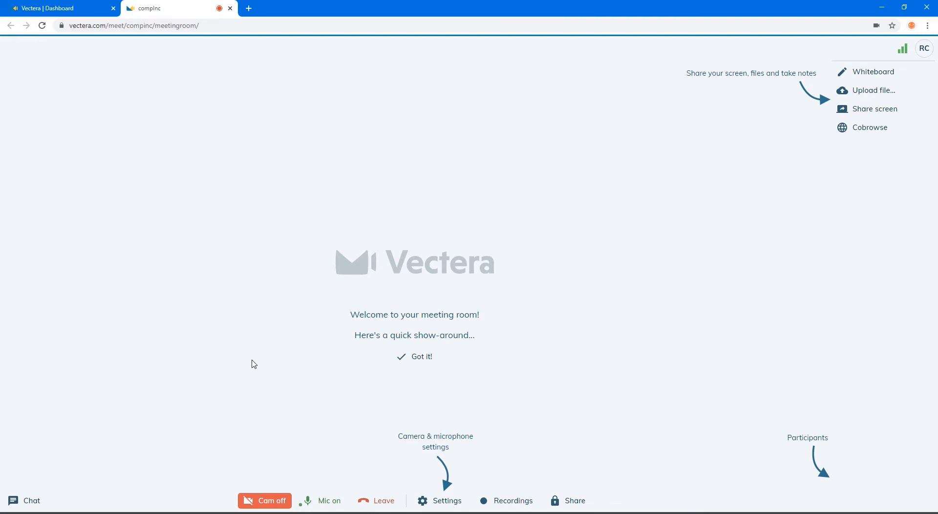
{"action": "left_click", "coordinate": [441, 503]}
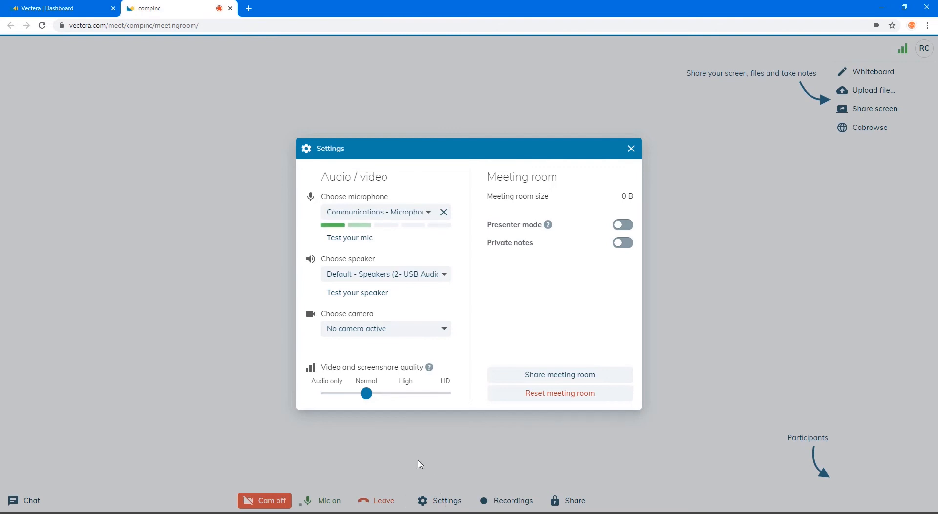
Nudge the video quality slider, toggle Presenter mode on and back off, and enable Private notes
{"action": "mouse_move", "coordinate": [368, 398]}
{"action": "left_mouse_down"}
{"action": "mouse_move", "coordinate": [440, 398]}
{"action": "mouse_move", "coordinate": [367, 398]}
{"action": "left_mouse_up"}
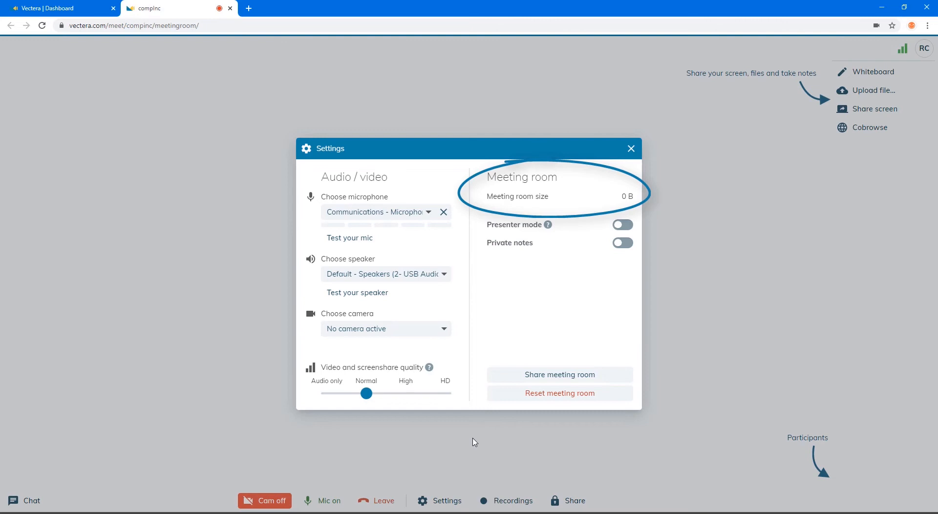
{"action": "left_click", "coordinate": [622, 225]}
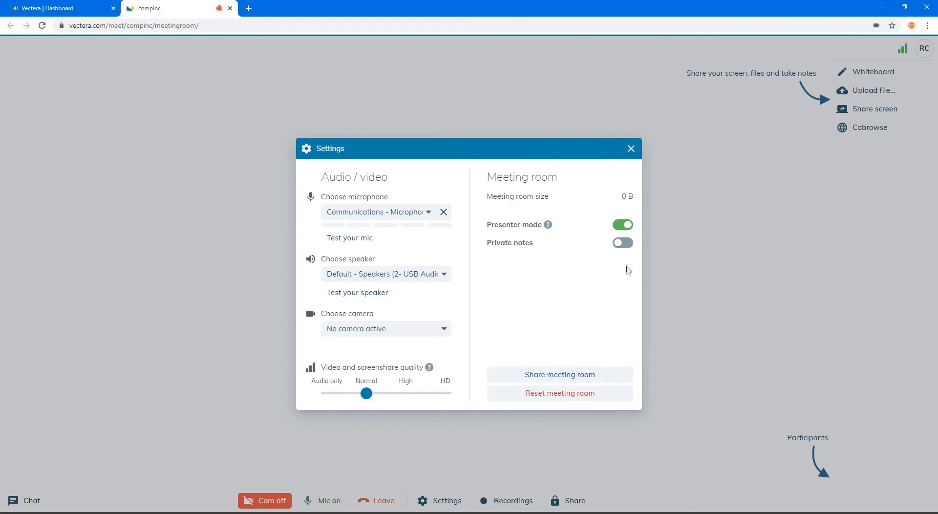
{"action": "left_click", "coordinate": [623, 225]}
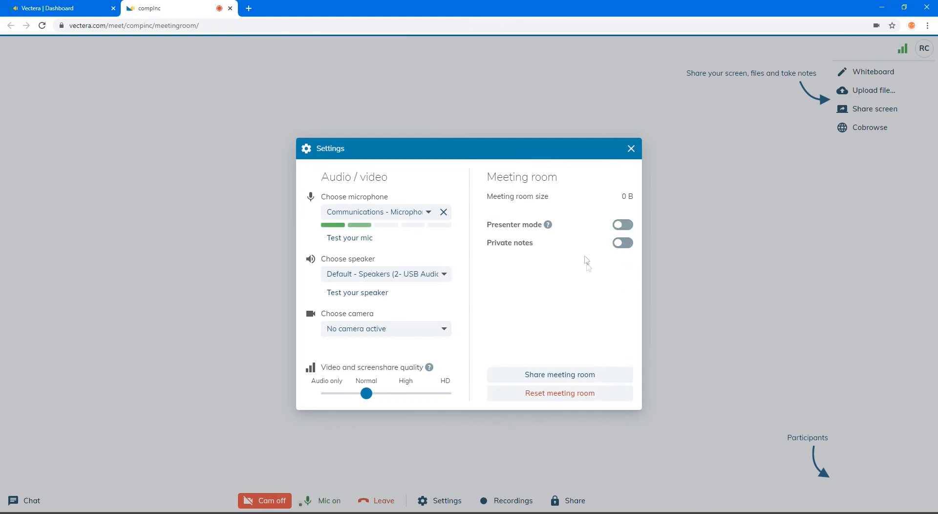
{"action": "left_click", "coordinate": [623, 243]}
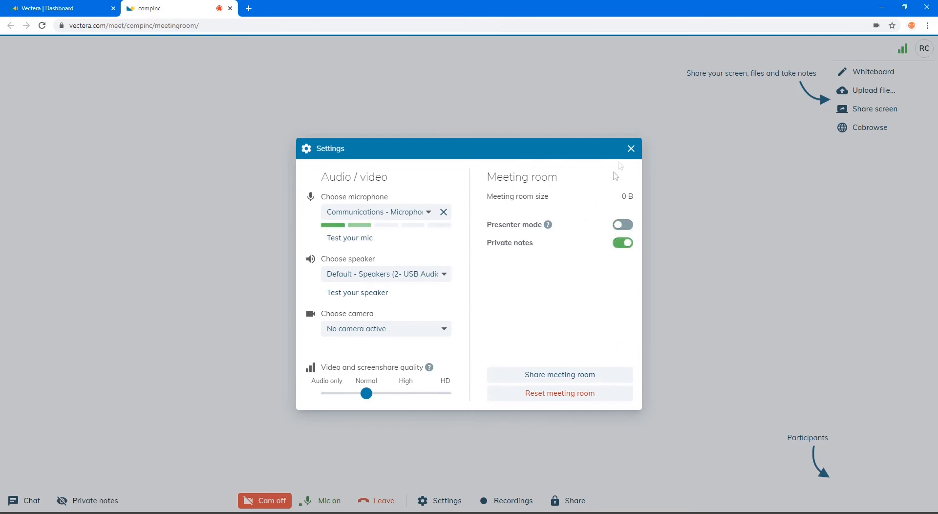
Type 'Note' into the private notes panel, then bring the meeting settings back up
{"action": "left_click", "coordinate": [631, 148]}
{"action": "left_click", "coordinate": [114, 503]}
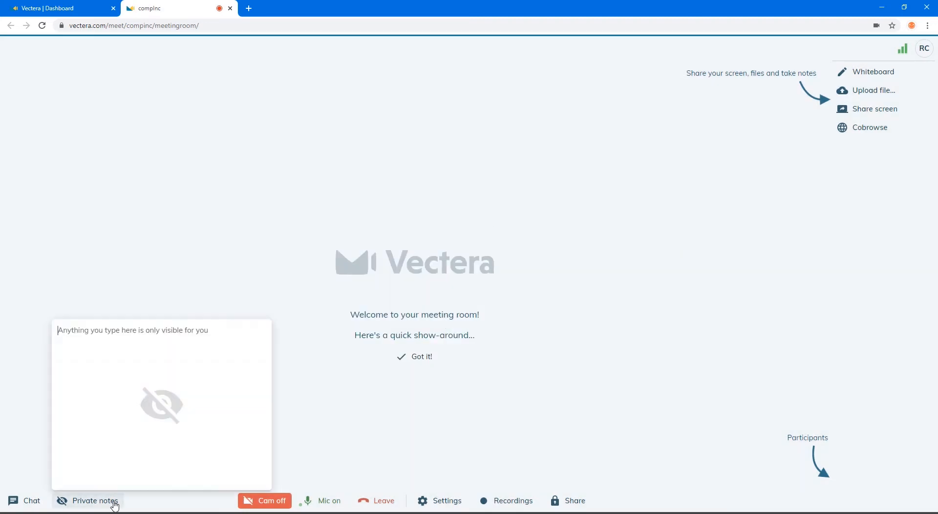
{"action": "type", "text": "Not"}
{"action": "key", "text": "BackSpace"}
{"action": "type", "text": "te1"}
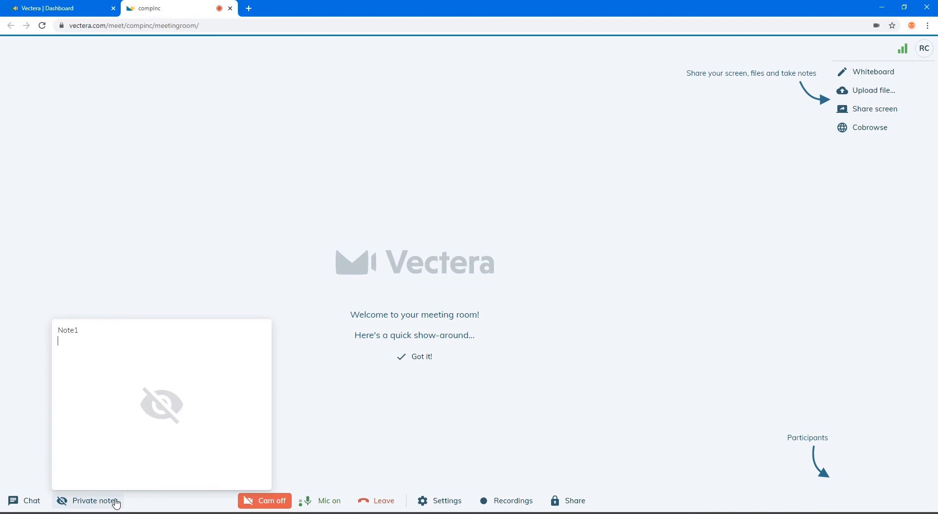
{"action": "left_click", "coordinate": [117, 501]}
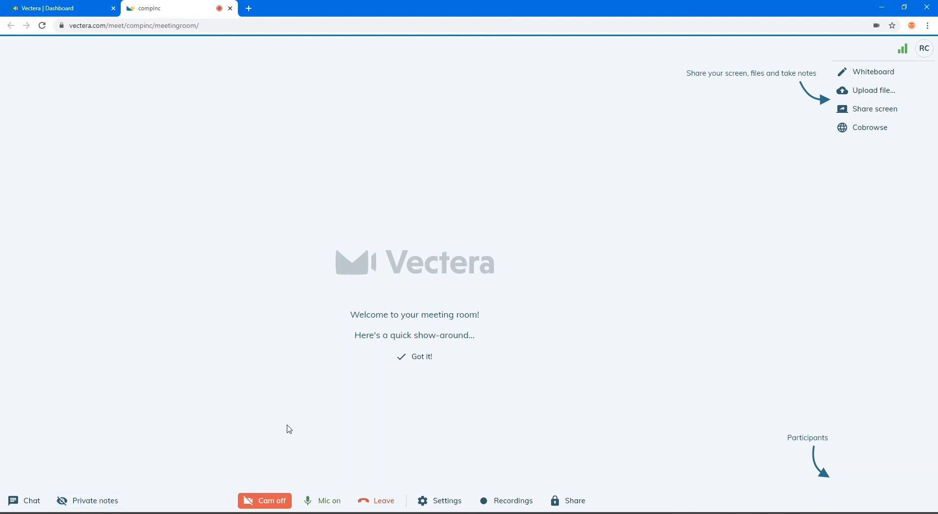
{"action": "left_click", "coordinate": [437, 503]}
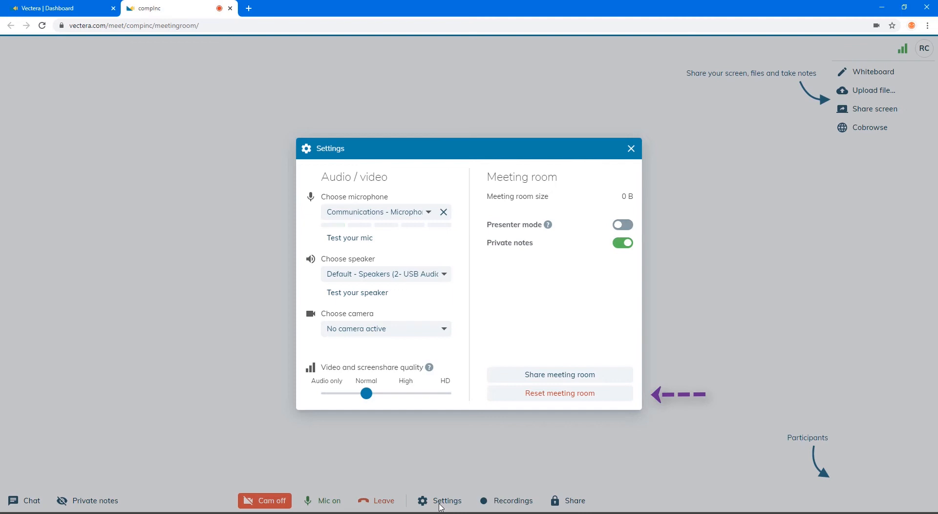
Copy the room's public link and leave guest access on 'Guests should knock'
{"action": "left_click", "coordinate": [550, 378]}
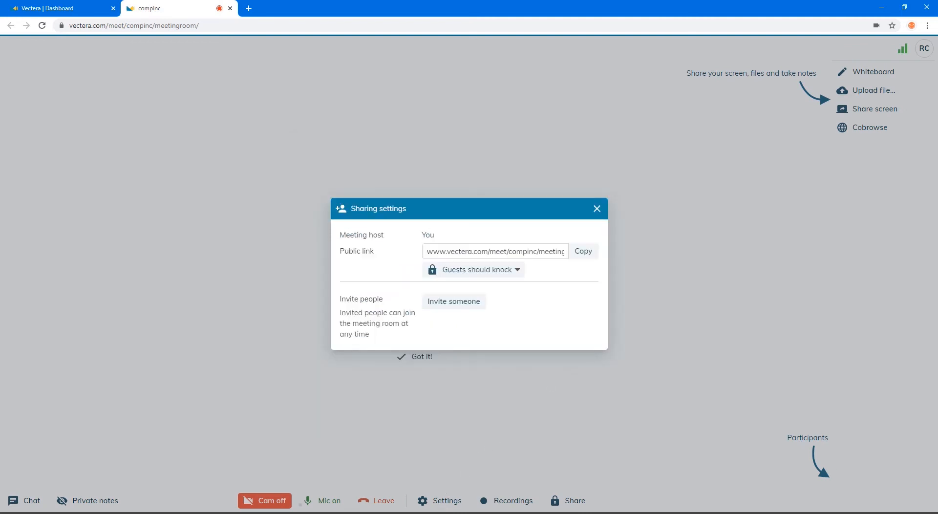
{"action": "left_click", "coordinate": [589, 252]}
{"action": "left_click", "coordinate": [519, 269]}
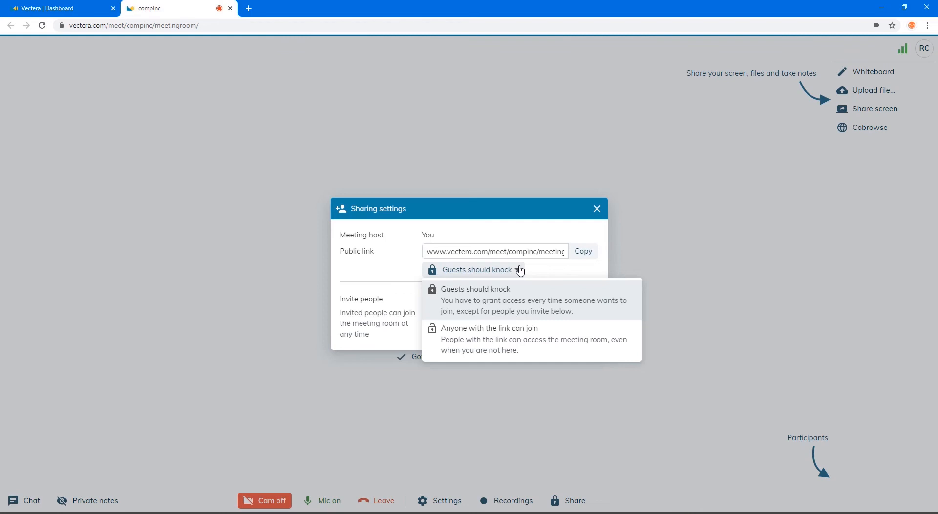
{"action": "left_click", "coordinate": [520, 270]}
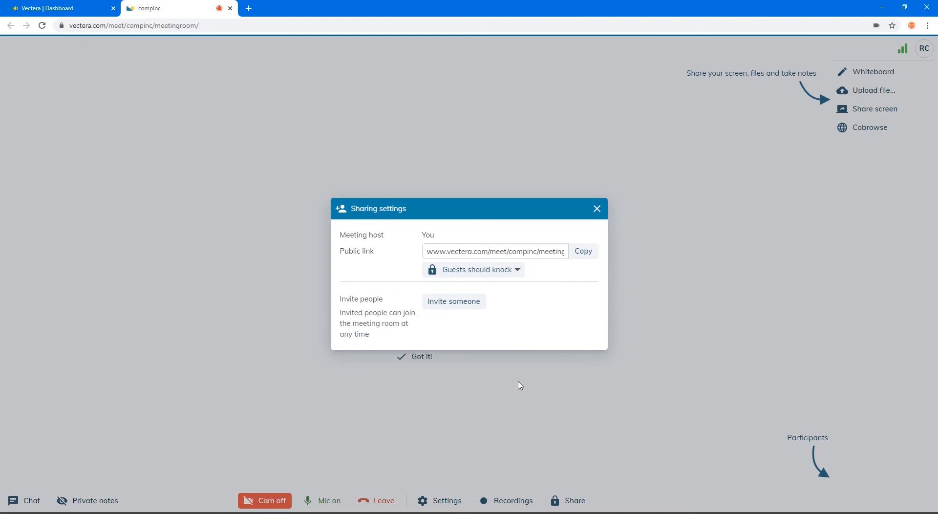
Invite a guest by entering their e-mail address and picking it from the suggestions
{"action": "left_click", "coordinate": [468, 303]}
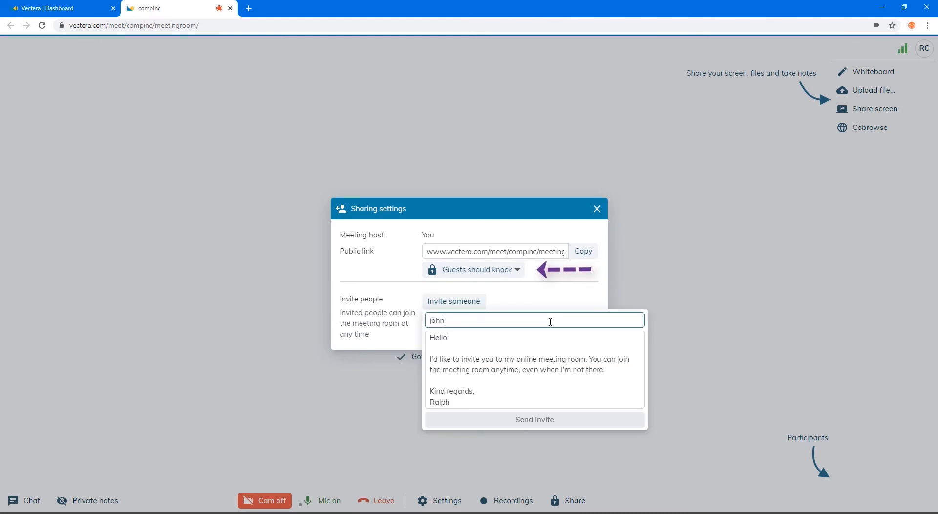
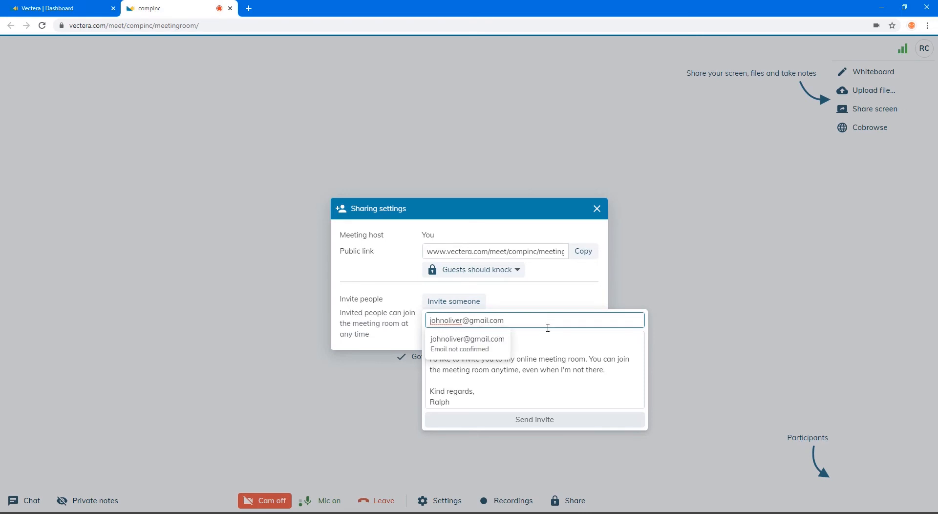
{"action": "left_click", "coordinate": [494, 345]}
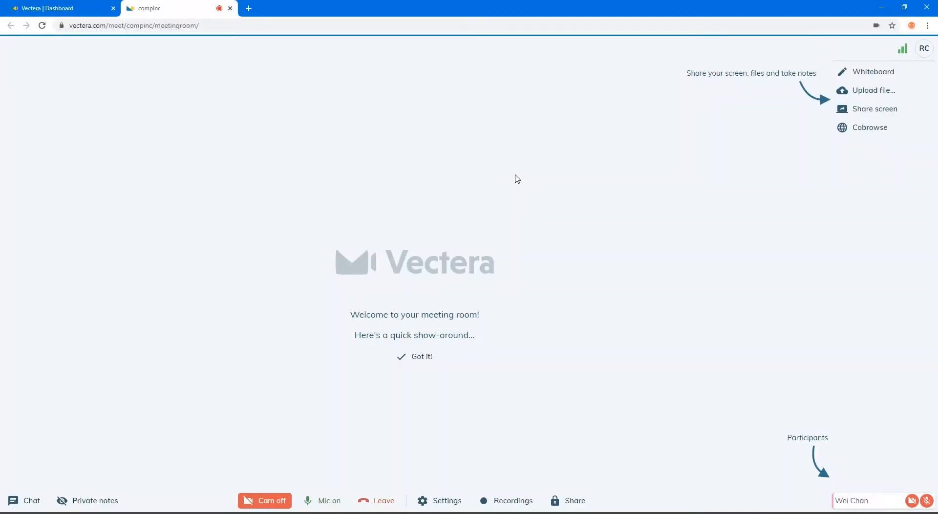
Open a new whiteboard and replace its placeholder text with 'Hi there!'
{"action": "left_click", "coordinate": [881, 71]}
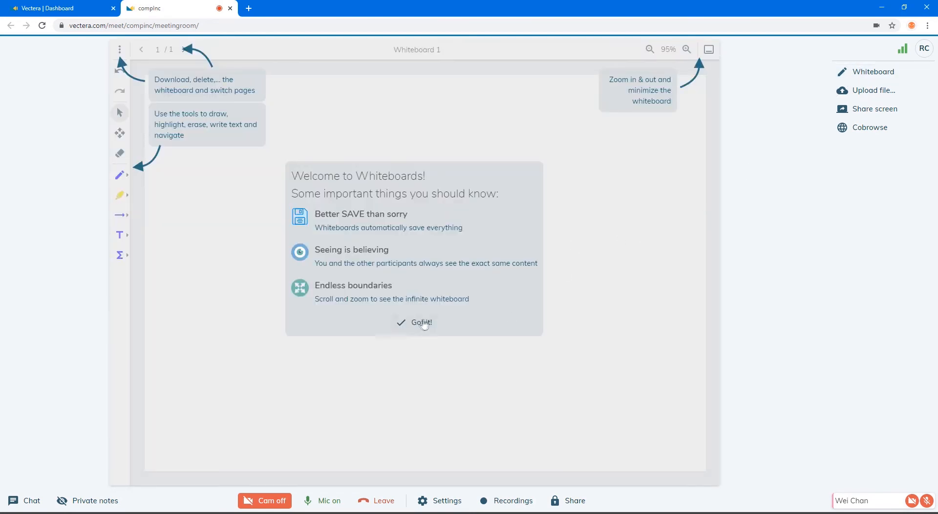
{"action": "left_click", "coordinate": [420, 322]}
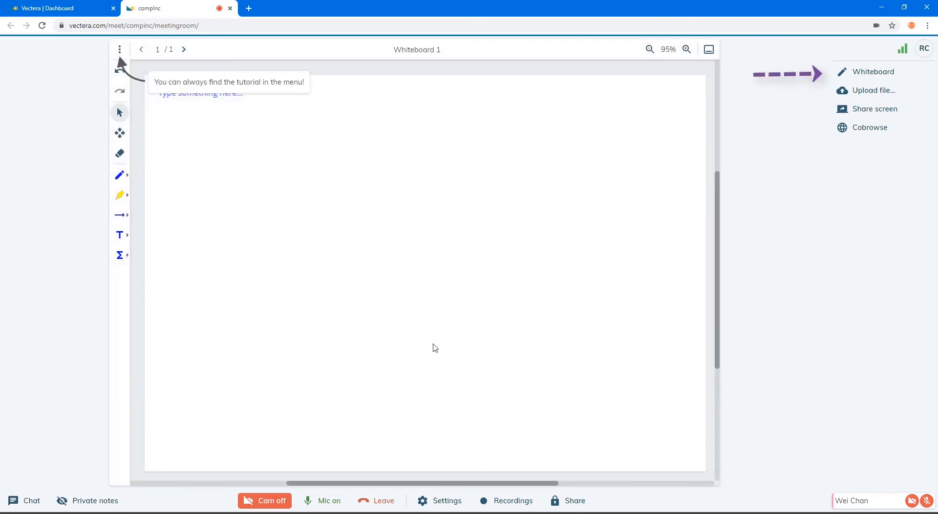
{"action": "triple_click", "coordinate": [225, 93]}
{"action": "type", "text": "Hi there!"}
{"action": "key", "text": "Escape"}
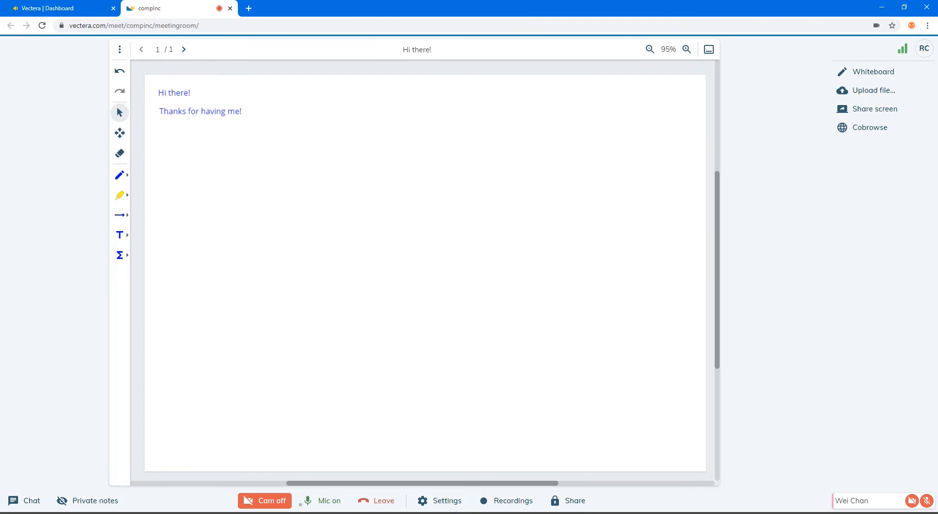
{"action": "left_click", "coordinate": [875, 95]}
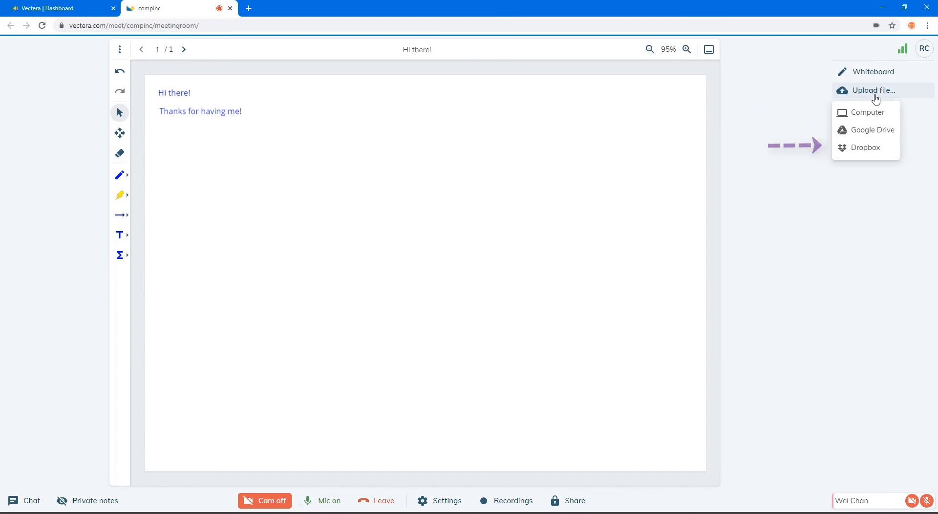
Upload ToR_CostPlus_Contract.docx from the computer into the meeting room
{"action": "left_click", "coordinate": [859, 112]}
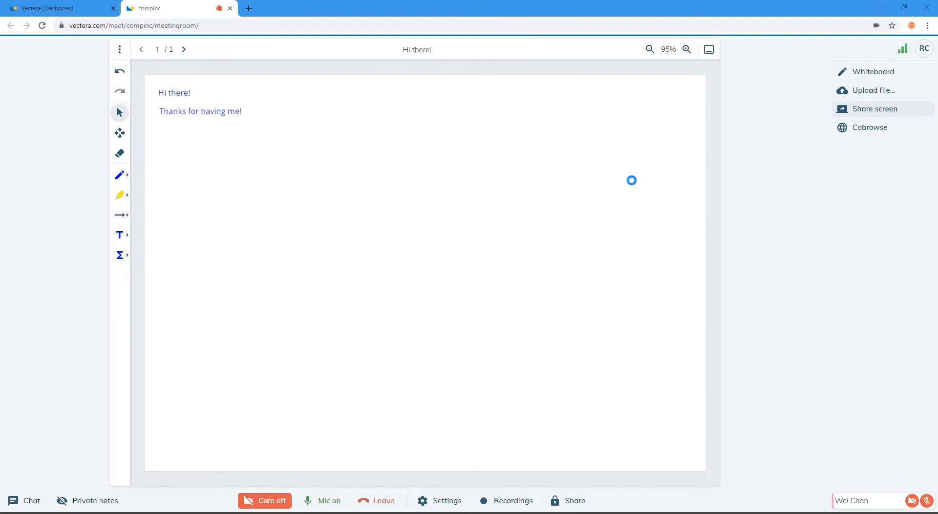
{"action": "left_click", "coordinate": [188, 68]}
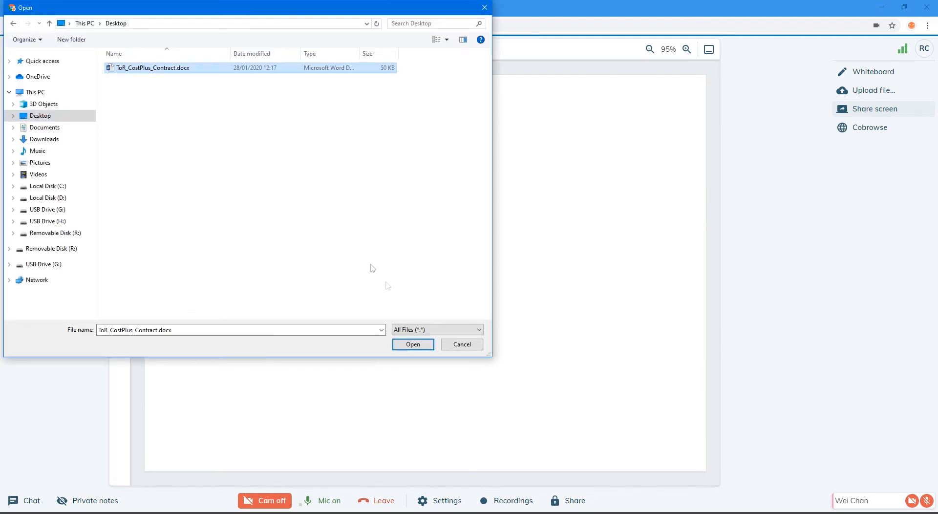
{"action": "left_click", "coordinate": [415, 346]}
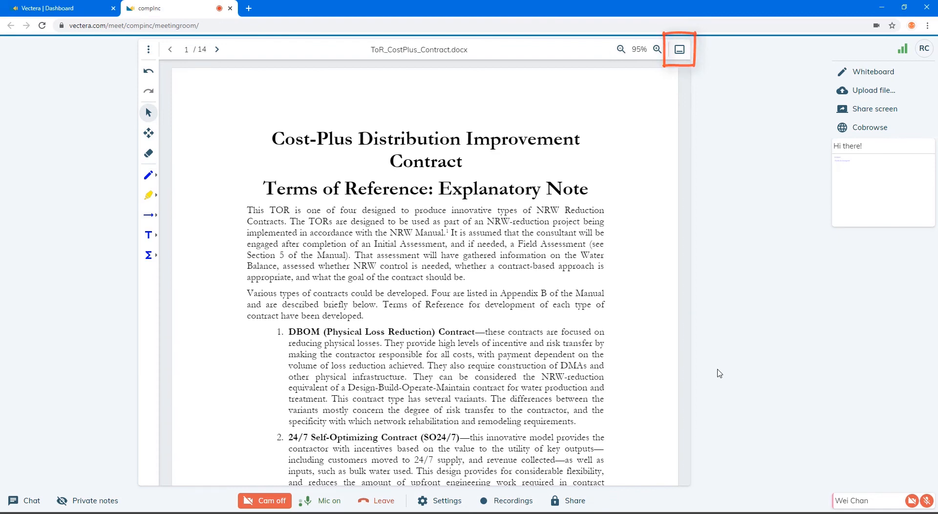
{"action": "left_click", "coordinate": [217, 50]}
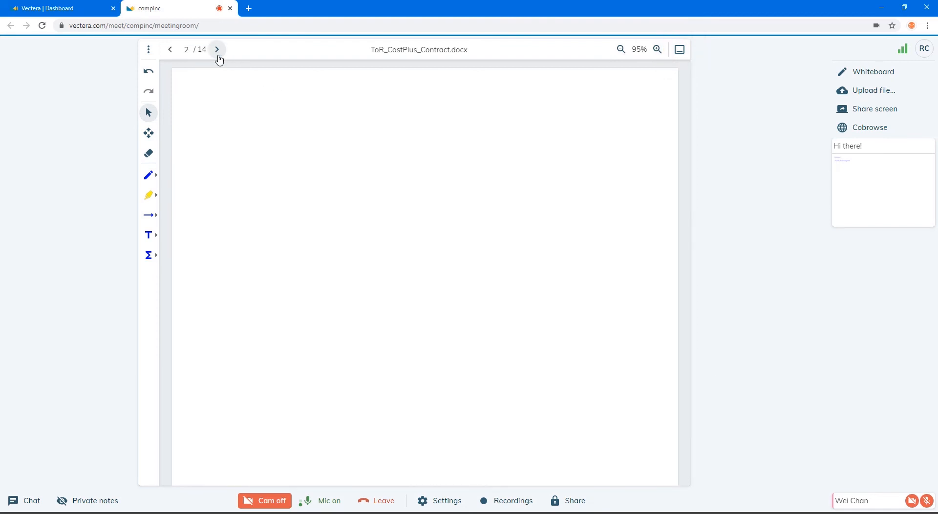
{"action": "left_click", "coordinate": [171, 50]}
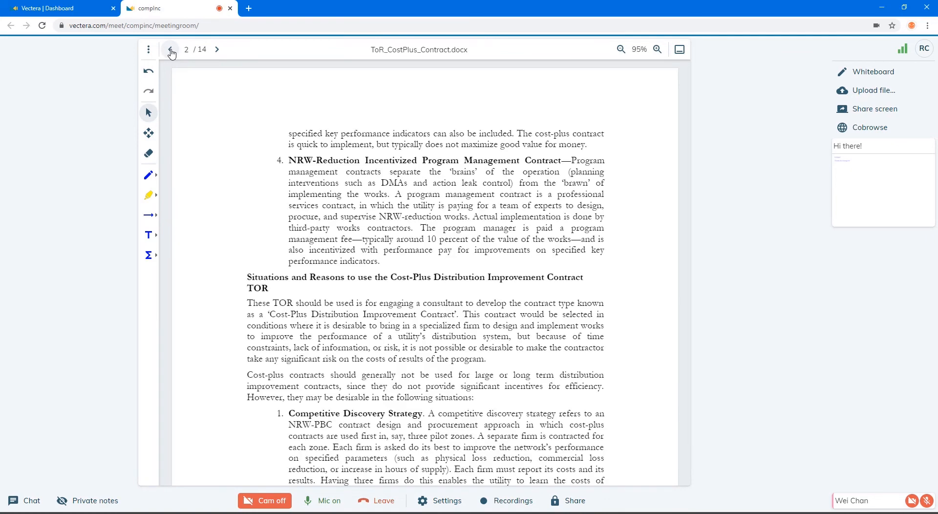
{"action": "left_click", "coordinate": [171, 49]}
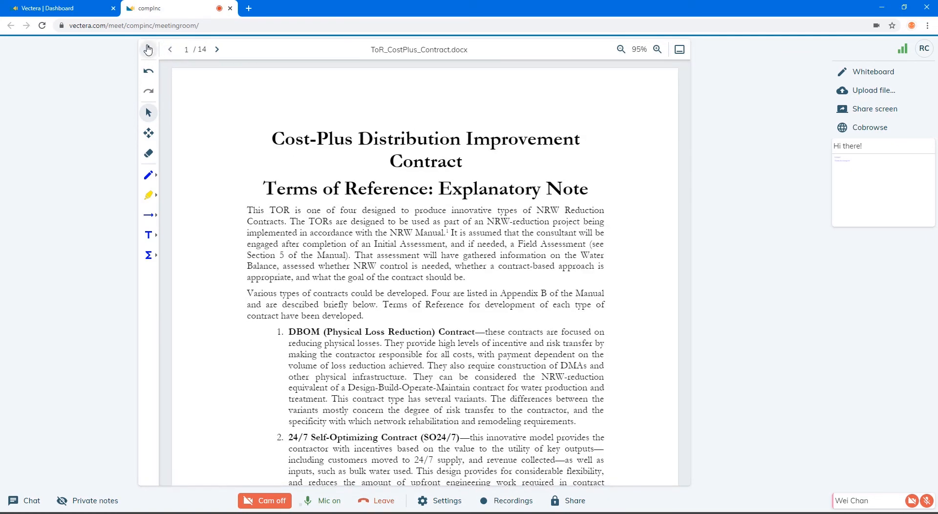
{"action": "left_click", "coordinate": [148, 50]}
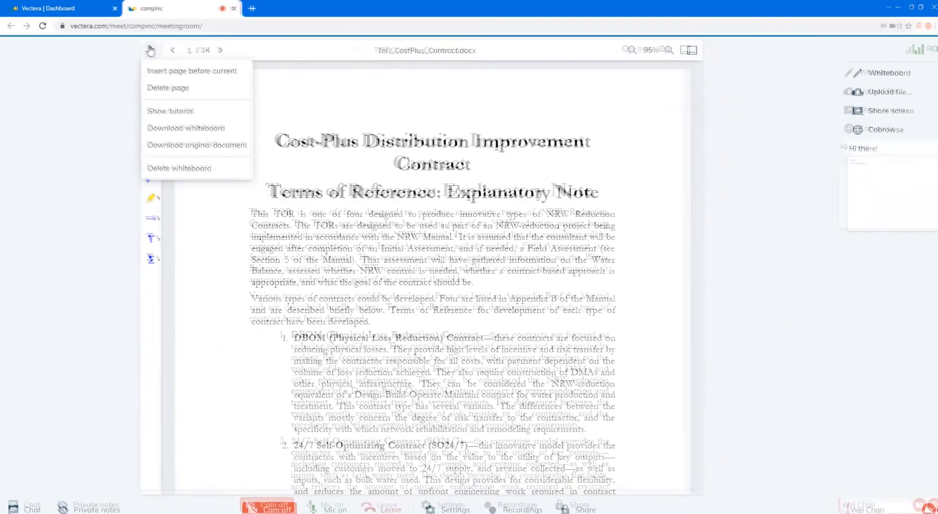
{"action": "left_click", "coordinate": [149, 50]}
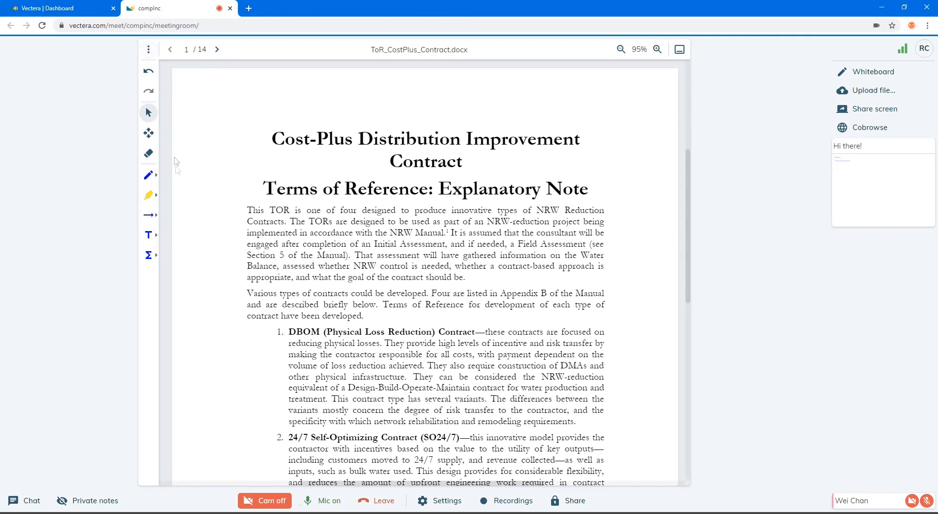
Add a dark red 'Note' text annotation above the contract title on page 1
{"action": "left_click", "coordinate": [150, 235]}
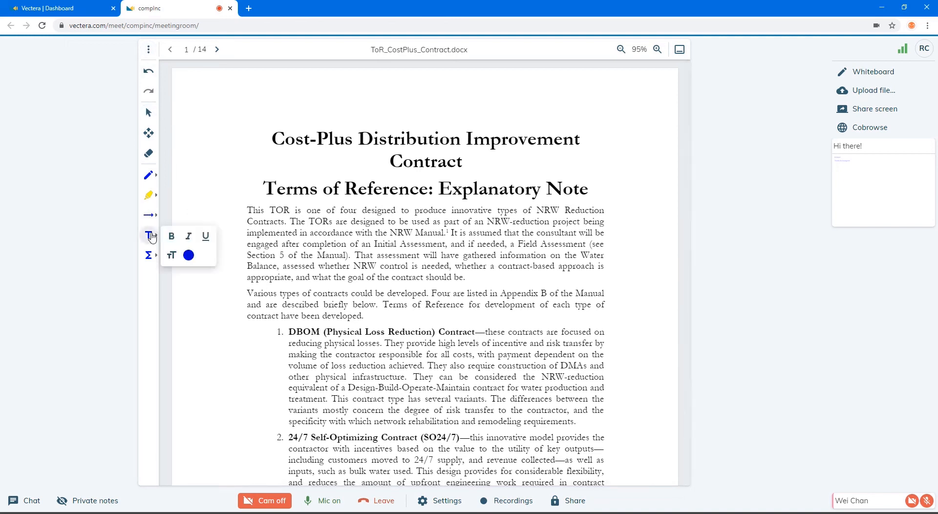
{"action": "left_click", "coordinate": [189, 255]}
{"action": "left_click", "coordinate": [207, 295]}
{"action": "left_click", "coordinate": [278, 130]}
{"action": "type", "text": "Note"}
{"action": "left_click", "coordinate": [231, 164]}
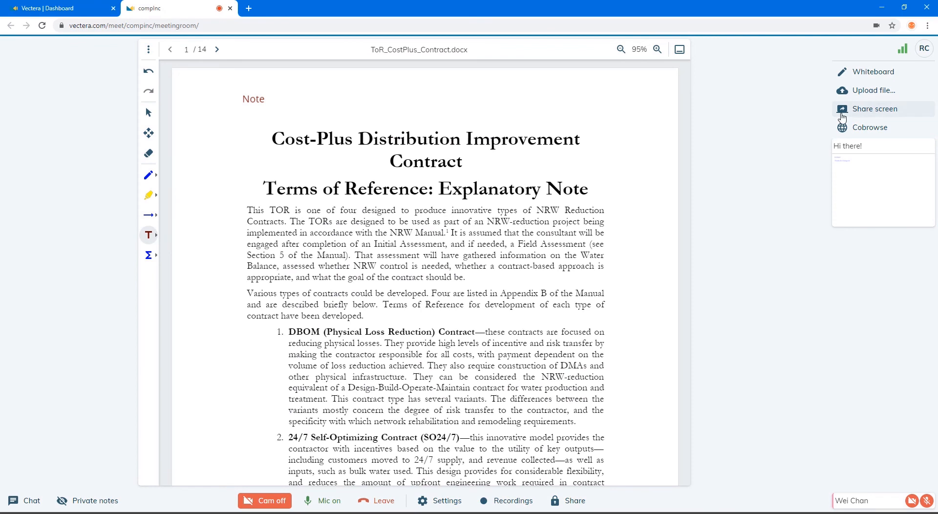
{"action": "left_click", "coordinate": [842, 110]}
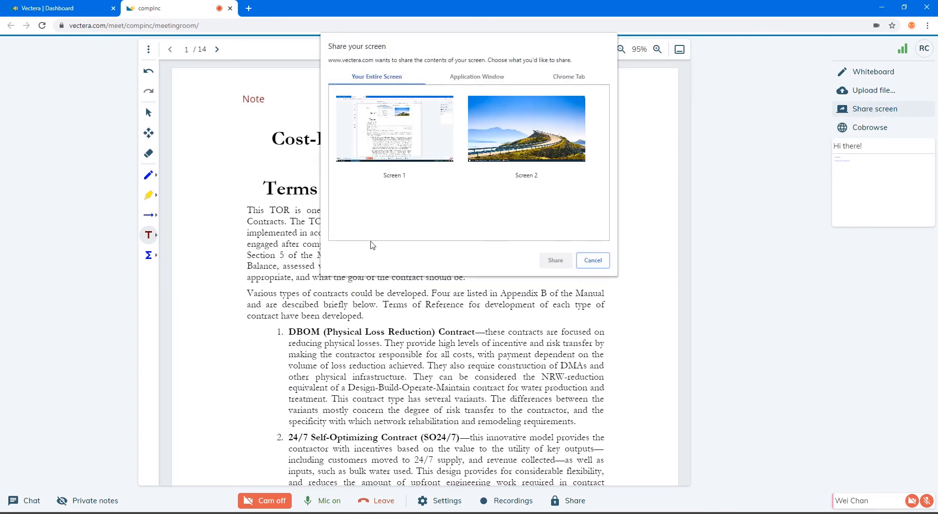
Share Your Entire Screen, Screen 1, with the meeting participants
{"action": "left_click", "coordinate": [473, 77]}
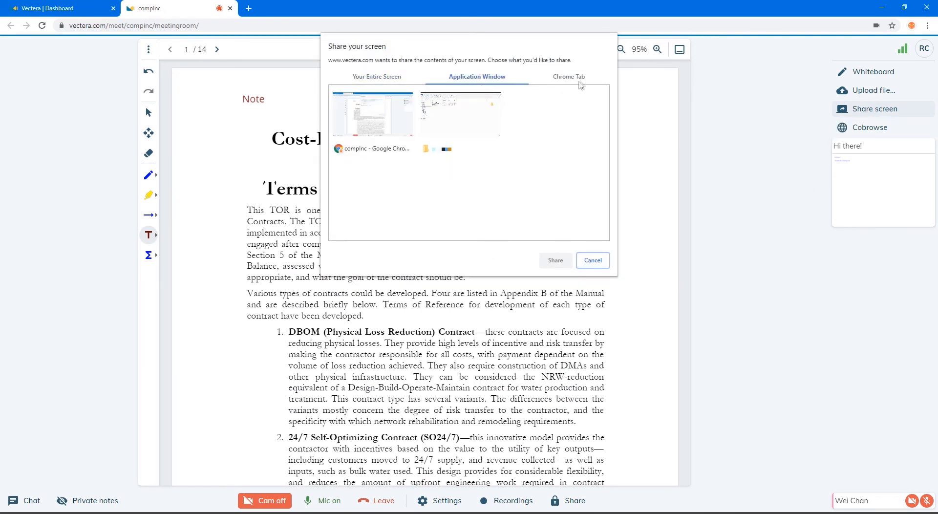
{"action": "left_click", "coordinate": [582, 80]}
{"action": "left_click", "coordinate": [384, 79]}
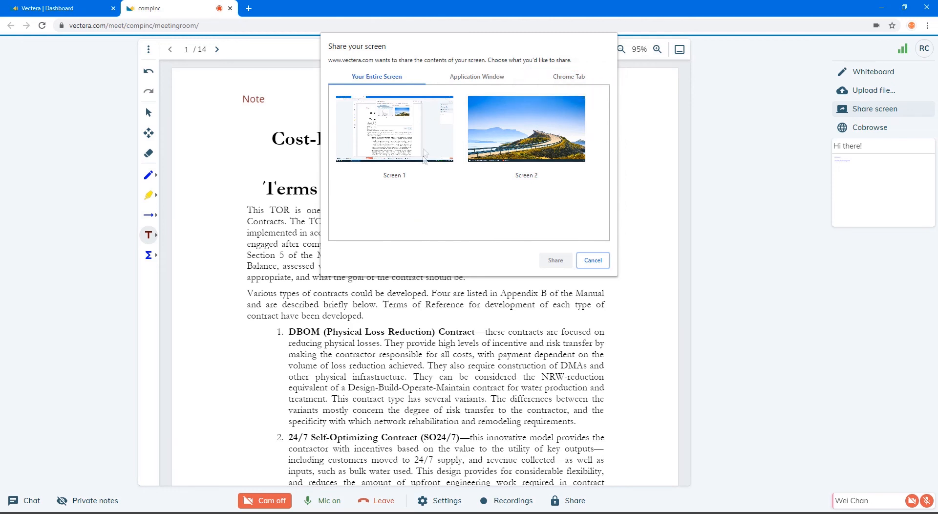
{"action": "left_click", "coordinate": [425, 147]}
{"action": "left_click", "coordinate": [554, 261]}
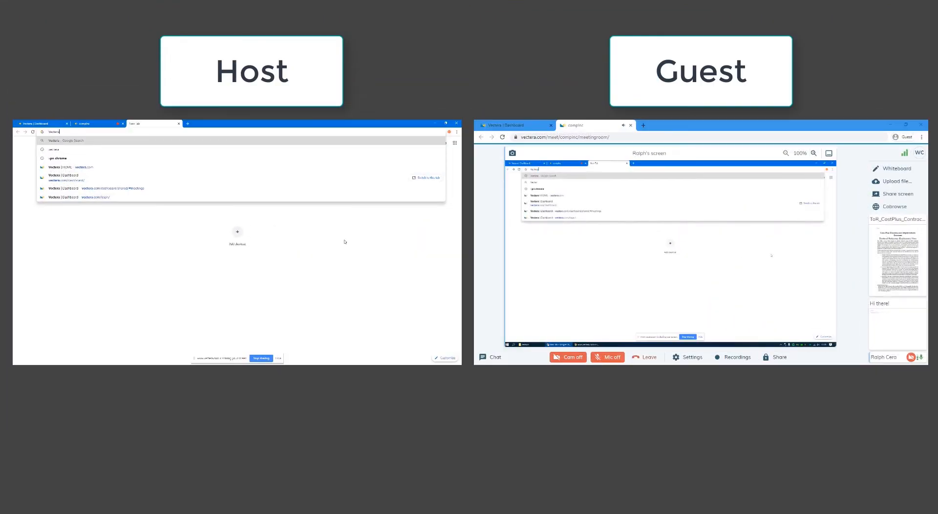
{"action": "key", "text": "Return"}
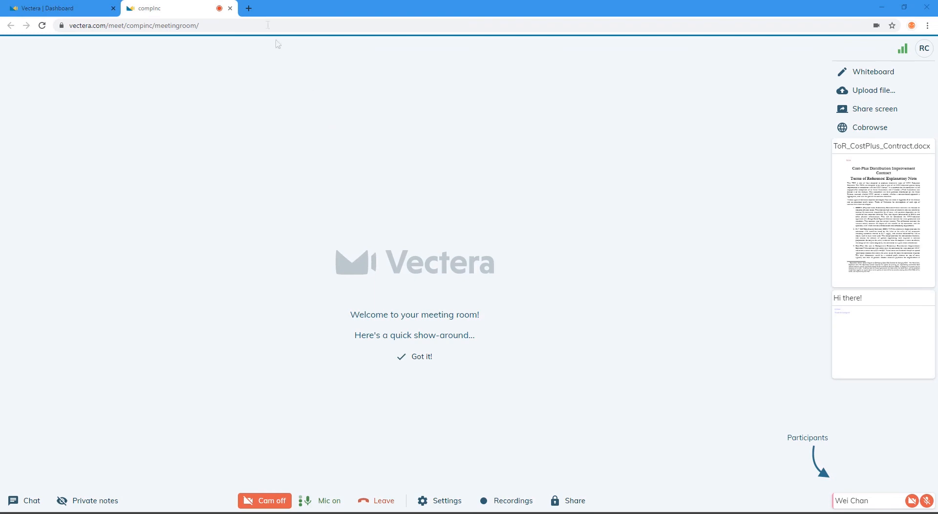
Find the Vectera Helper extension in the Chrome Web Store and add it to Chrome
{"action": "key", "text": "ctrl+t"}
{"action": "type", "text": "Vectera H"}
{"action": "key", "text": "Return"}
{"action": "left_click", "coordinate": [201, 126]}
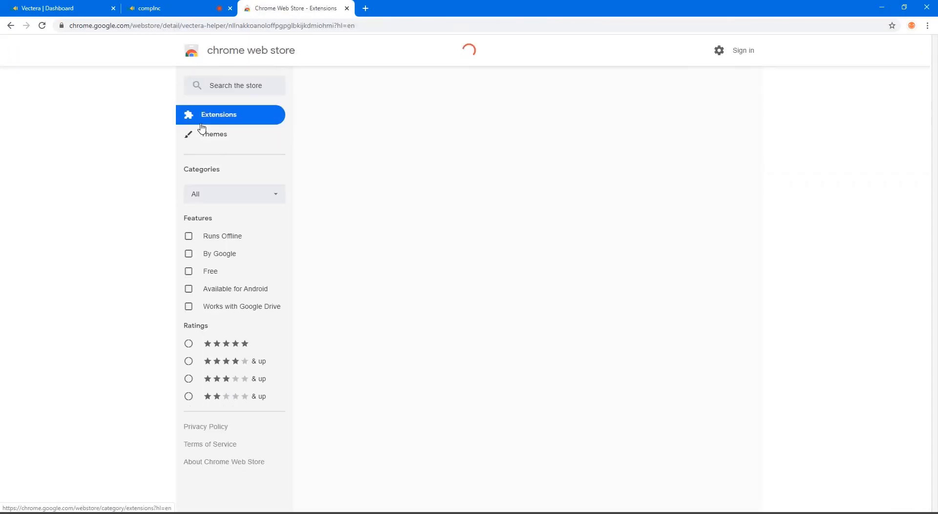
{"action": "left_click", "coordinate": [670, 128]}
{"action": "left_click", "coordinate": [485, 148]}
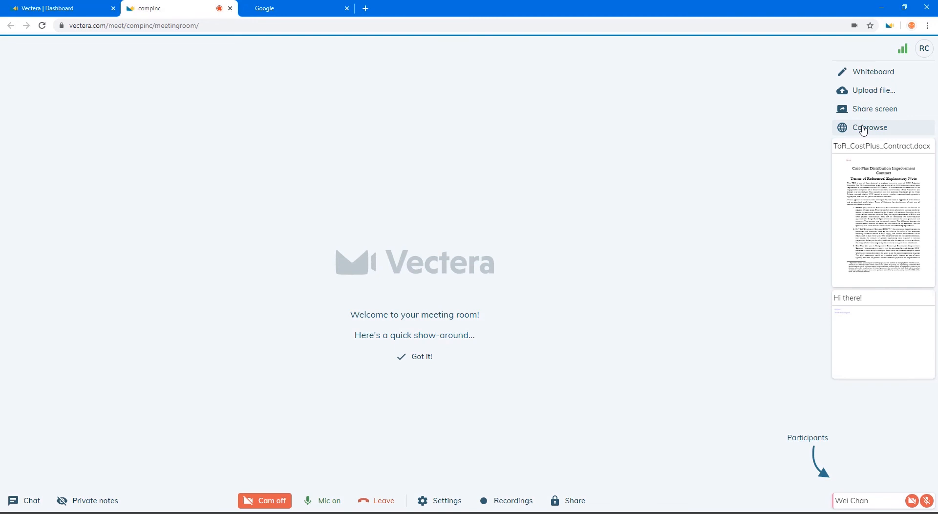
Start cobrowsing the Google tab, allowing the helper extension's permissions
{"action": "left_click", "coordinate": [863, 128]}
{"action": "left_click", "coordinate": [522, 115]}
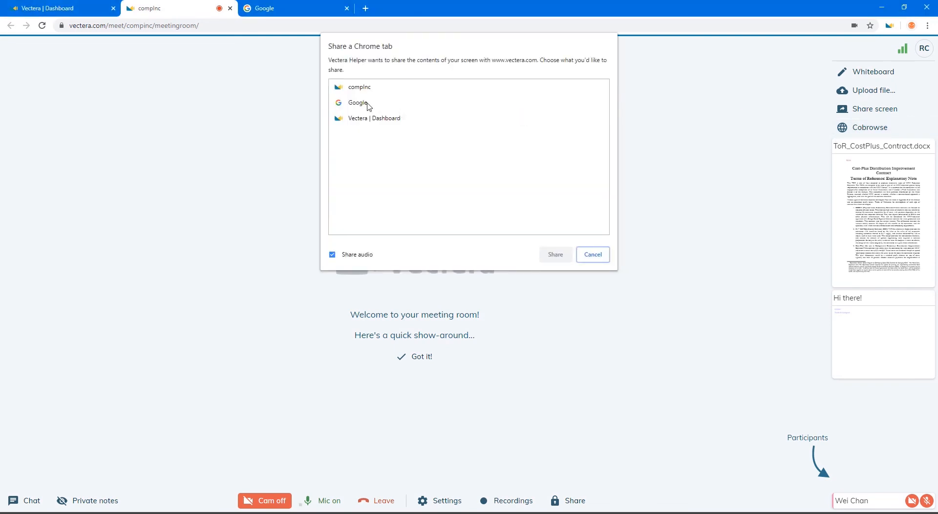
{"action": "left_click", "coordinate": [368, 105]}
{"action": "left_click", "coordinate": [556, 254]}
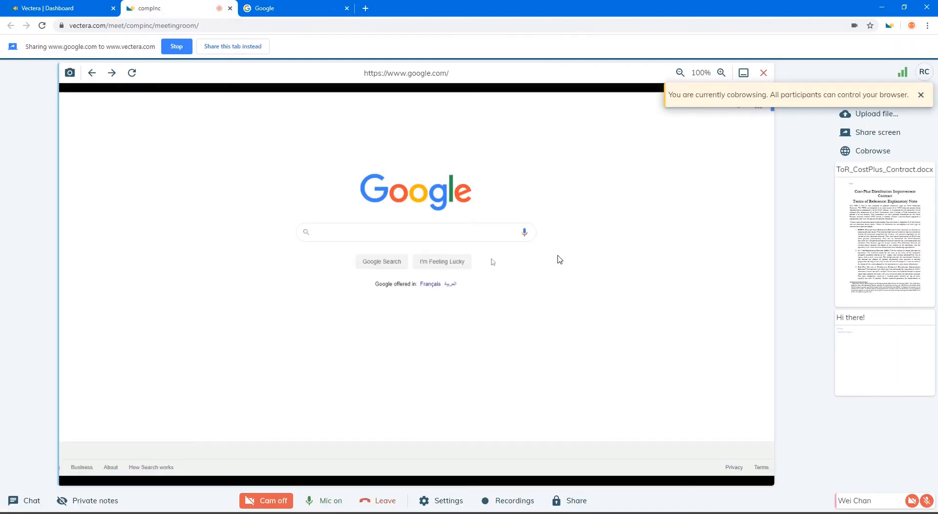
Search 'Vectera' in the cobrowsed tab, open Vectera's About page, then stop cobrowsing
{"action": "type", "text": "Vectera"}
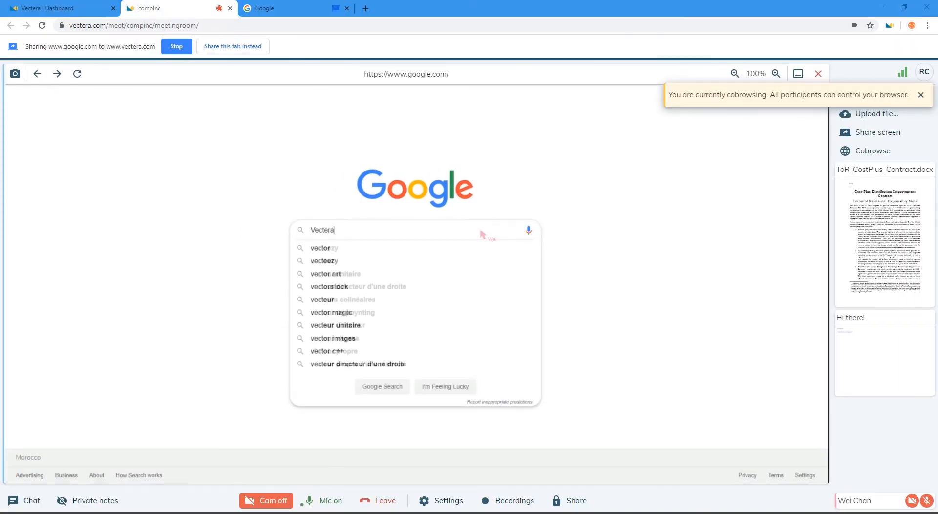
{"action": "key", "text": "Return"}
{"action": "scroll", "coordinate": [486, 225], "scroll_direction": "down", "scroll_amount": 2}
{"action": "scroll", "coordinate": [487, 226], "scroll_direction": "up", "scroll_amount": 2}
{"action": "left_click", "coordinate": [233, 210]}
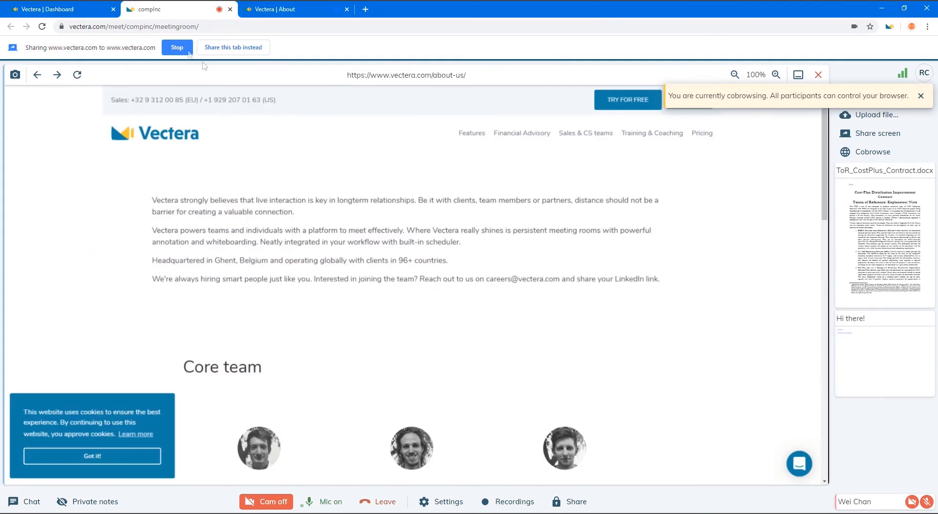
{"action": "left_click", "coordinate": [184, 48]}
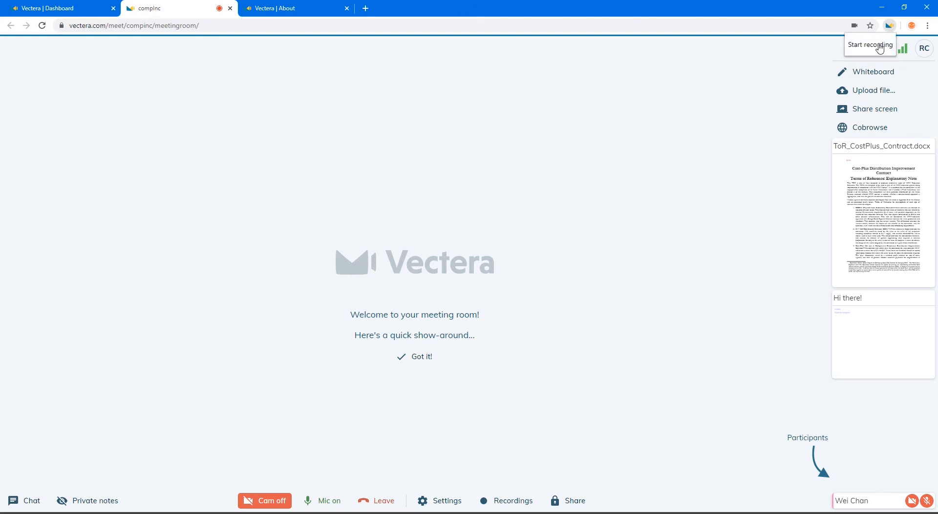
Record the meeting while drawing a zigzag on the 'Hi there!' whiteboard, then stop recording
{"action": "left_click", "coordinate": [879, 48]}
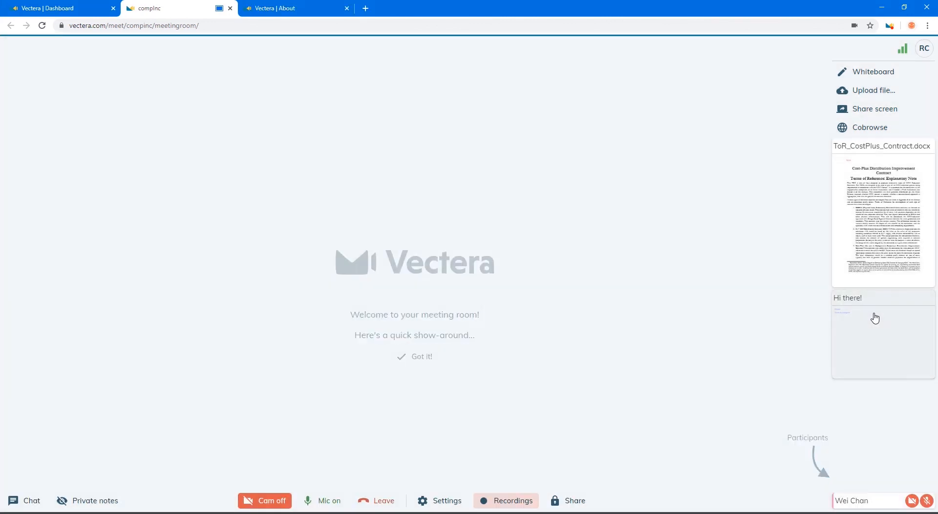
{"action": "left_click", "coordinate": [873, 316]}
{"action": "mouse_move", "coordinate": [308, 179]}
{"action": "left_mouse_down"}
{"action": "mouse_move", "coordinate": [314, 243]}
{"action": "mouse_move", "coordinate": [451, 299]}
{"action": "left_mouse_up"}
{"action": "left_click", "coordinate": [889, 27]}
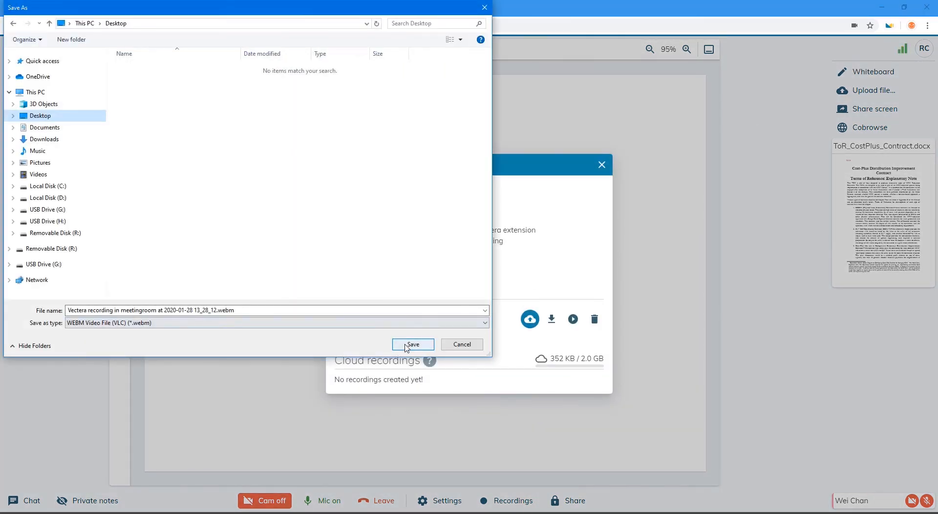
Download the 18 s recording as .webm, play and preview it, then delete it
{"action": "left_click", "coordinate": [404, 348]}
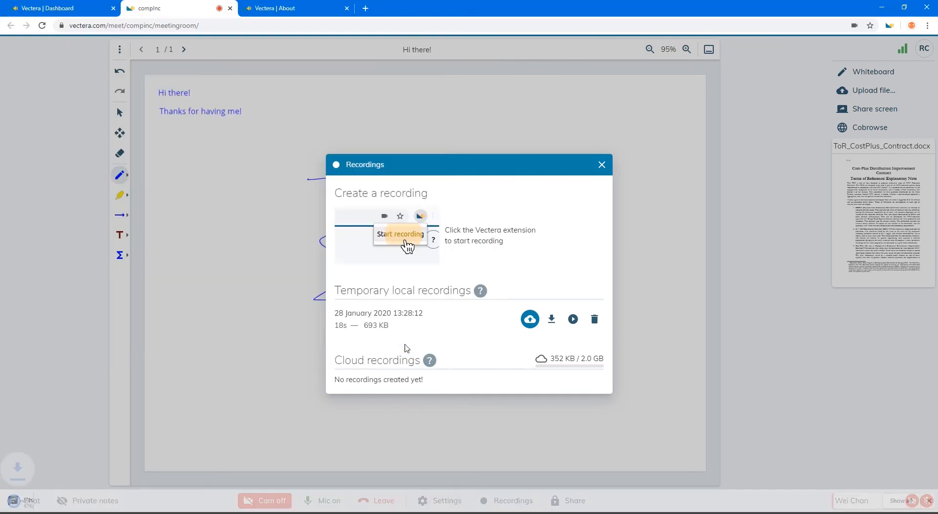
{"action": "left_click", "coordinate": [56, 501]}
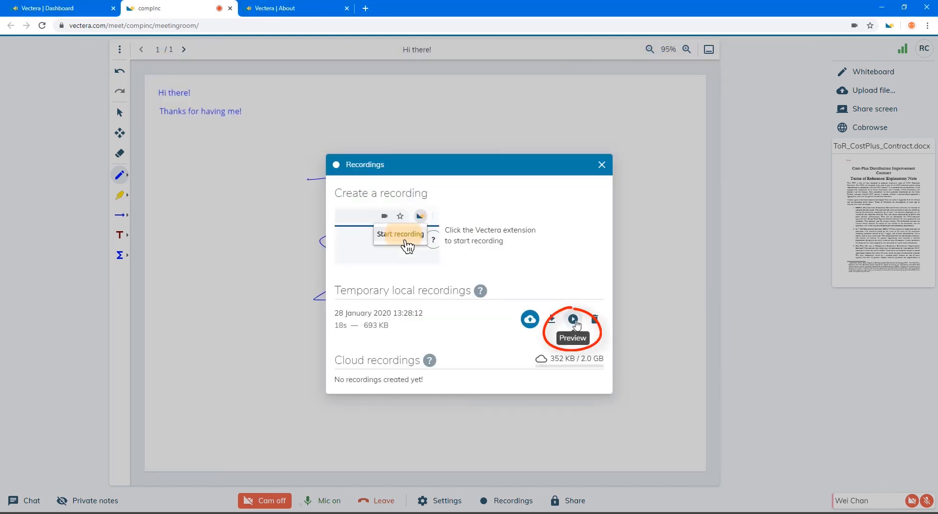
{"action": "left_click", "coordinate": [573, 320]}
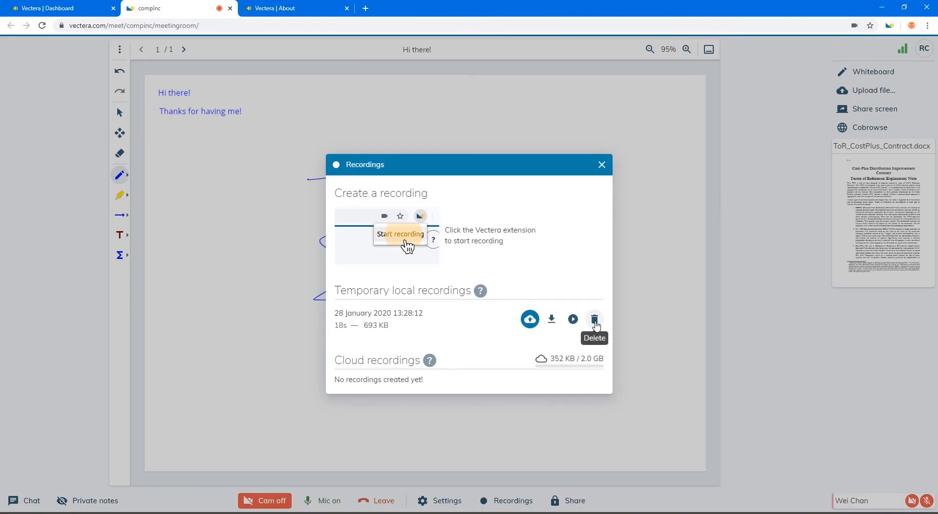
{"action": "left_click", "coordinate": [594, 320]}
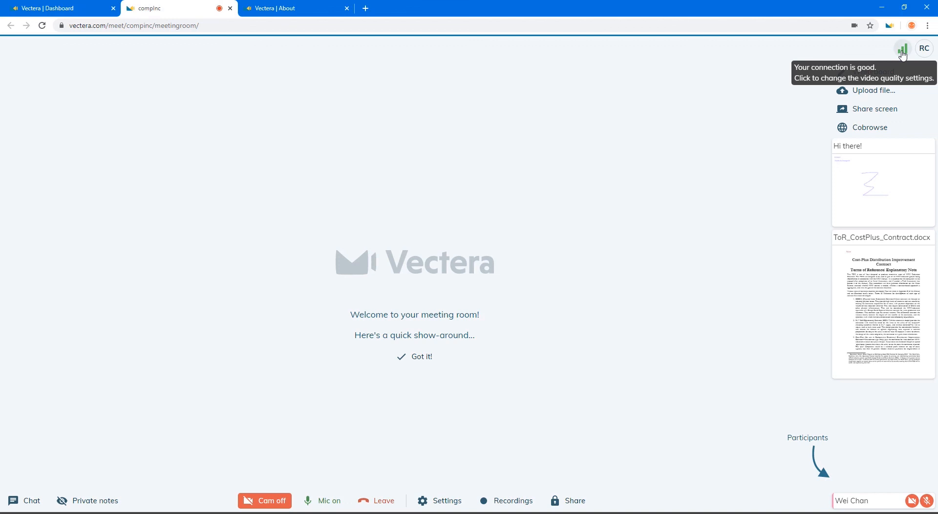
Set the video and screenshare quality slider to HD in the connection settings
{"action": "left_click", "coordinate": [901, 54]}
{"action": "left_click", "coordinate": [411, 393]}
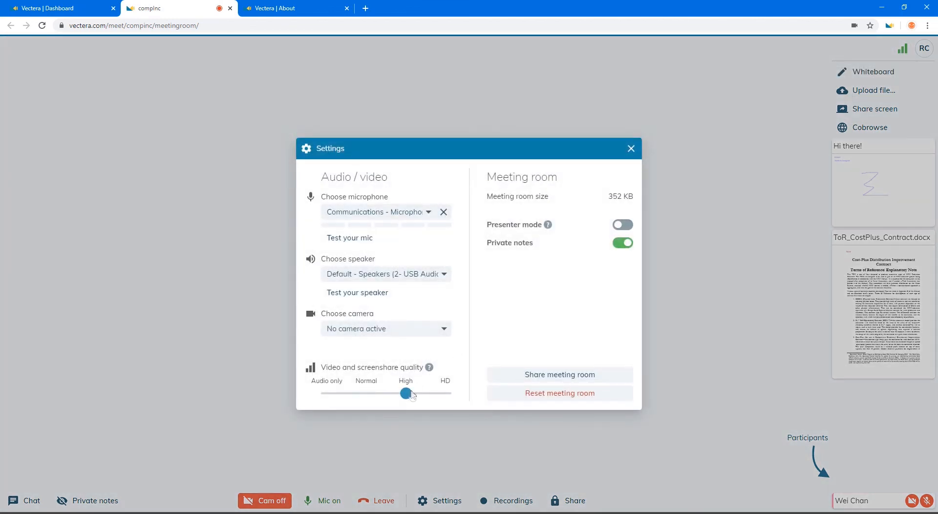
{"action": "left_click", "coordinate": [443, 393]}
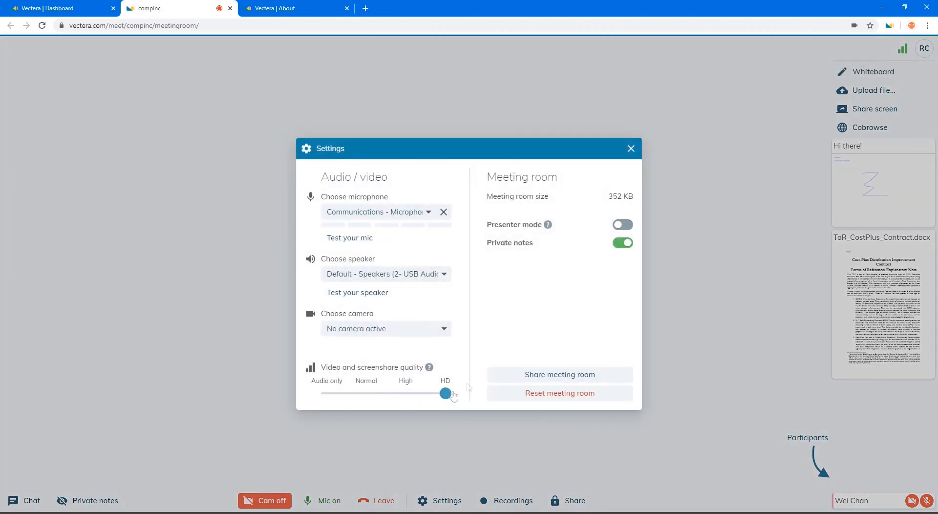
{"action": "left_click", "coordinate": [631, 149]}
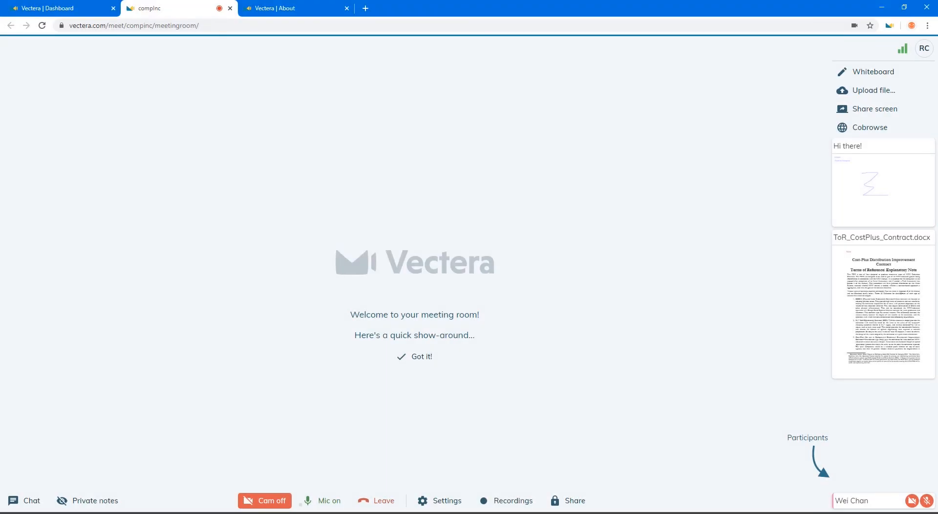